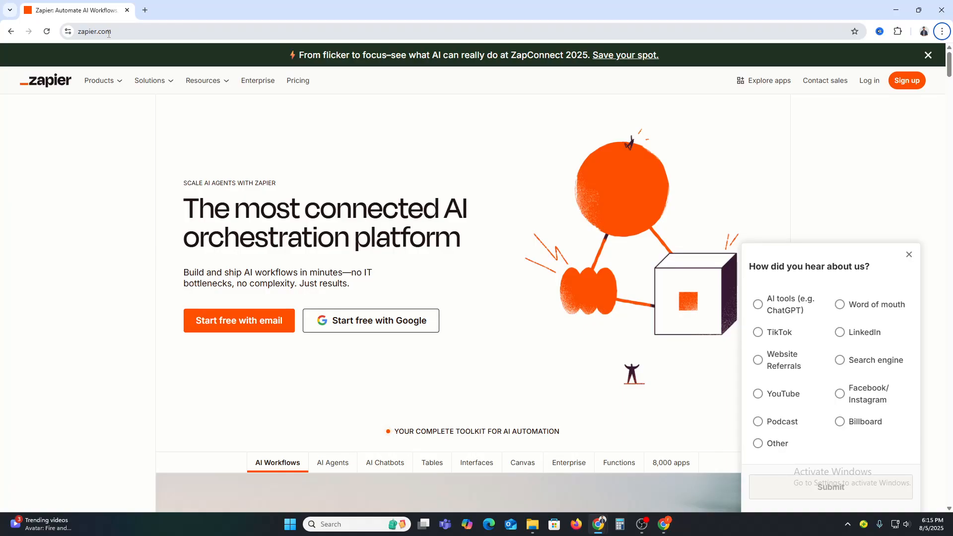
Dismiss the "How did you hear about us?" survey and the ZapConnect 2025 announcement banner on the Zapier homepage.
{"action": "left_click", "coordinate": [109, 32]}
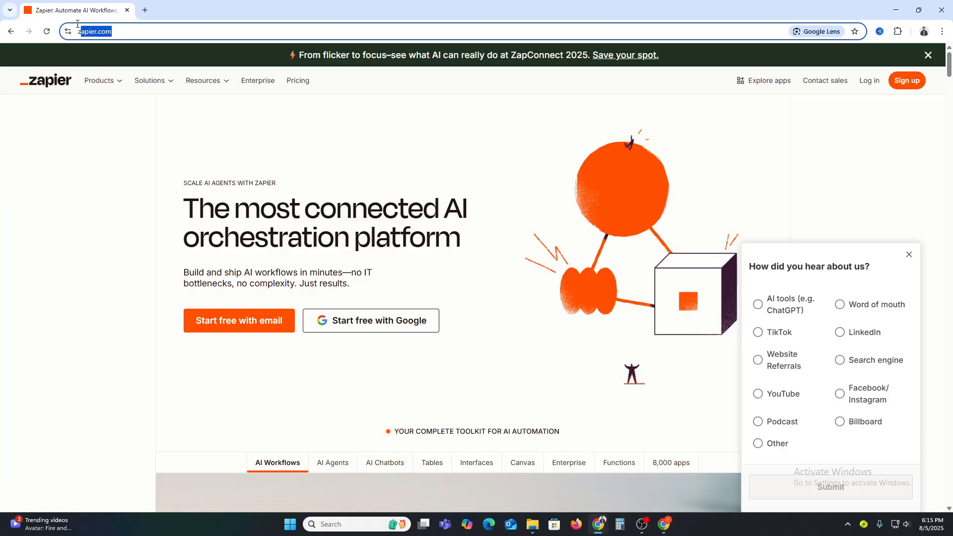
{"action": "left_click", "coordinate": [2, 226]}
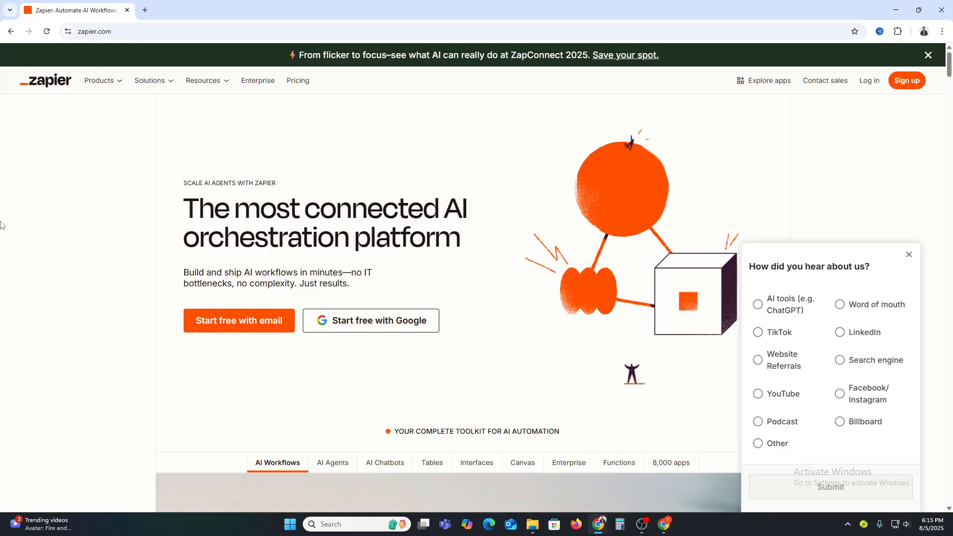
{"action": "left_click", "coordinate": [910, 254]}
{"action": "left_click", "coordinate": [928, 55]}
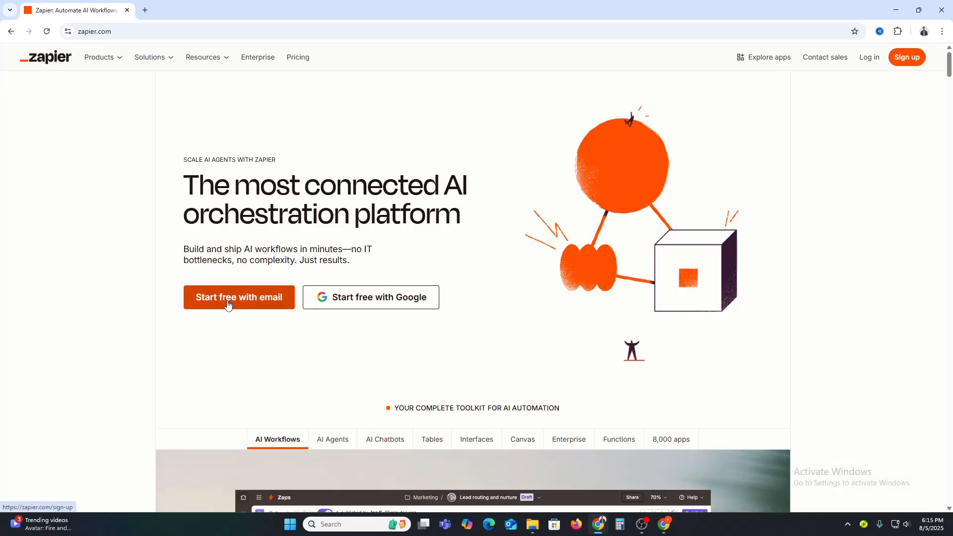
Sign in to Zapier with the existing Google account and approve continuing to the dashboard.
{"action": "left_click", "coordinate": [376, 306]}
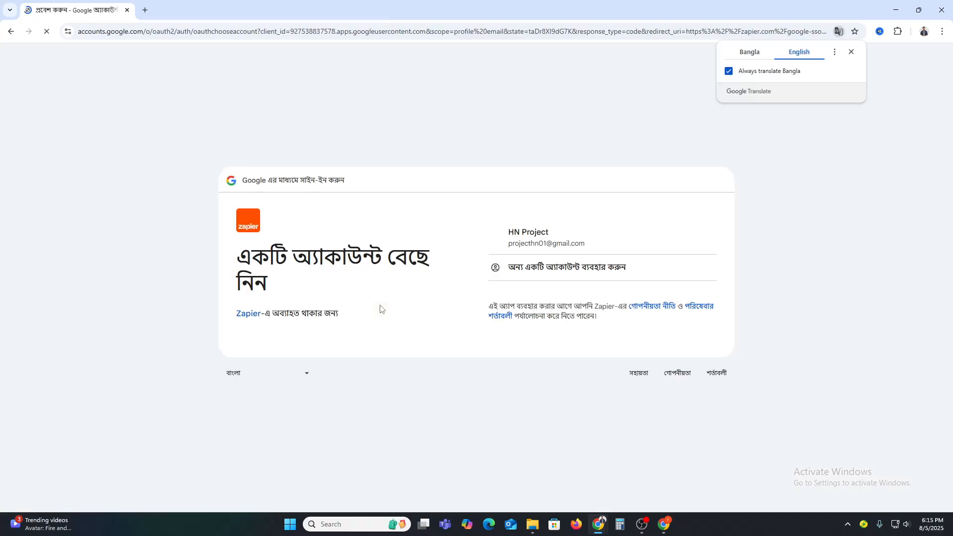
{"action": "left_click", "coordinate": [633, 266]}
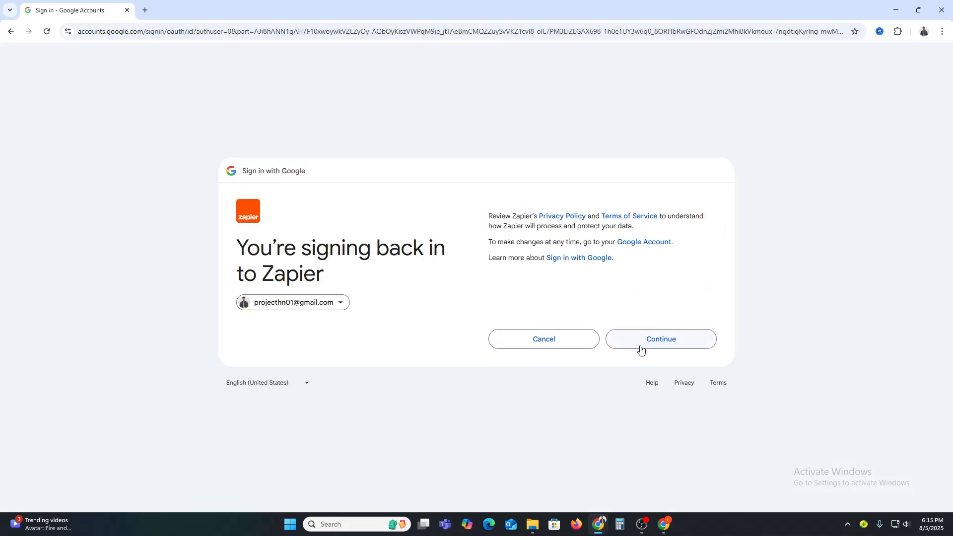
{"action": "left_click", "coordinate": [640, 350]}
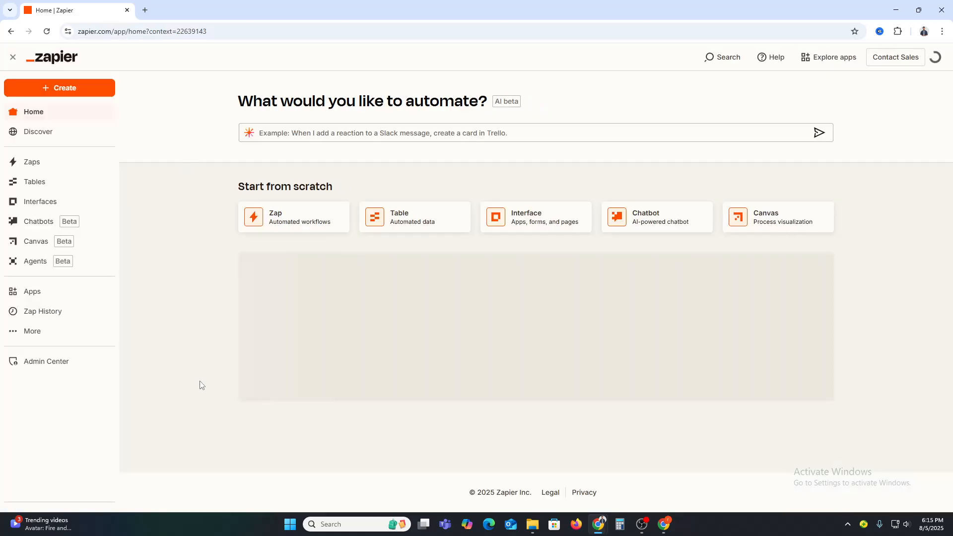
Look over the home dashboard, existing Zaps and app connections, closing the Facebook ads promotion, and return to the home page.
{"action": "scroll", "coordinate": [319, 431], "scroll_direction": "down", "scroll_amount": 3}
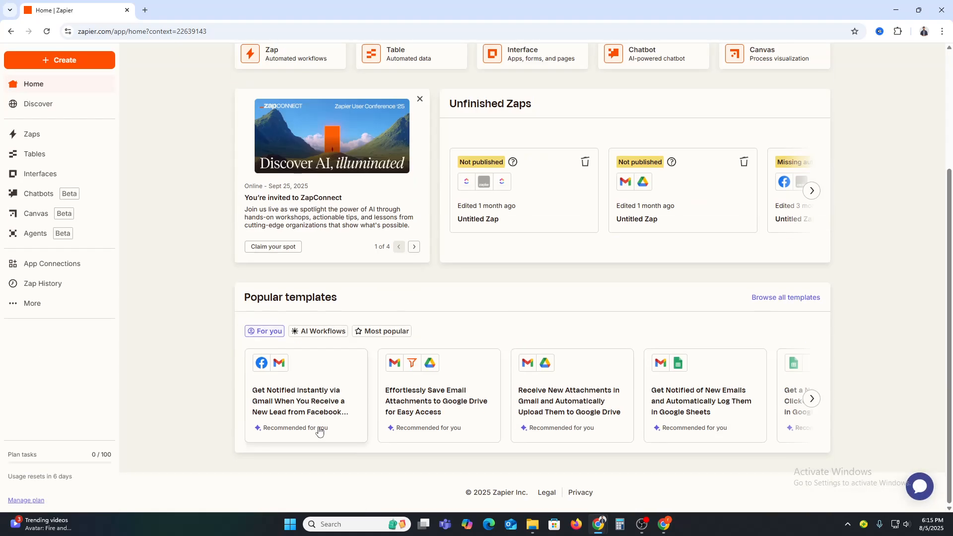
{"action": "scroll", "coordinate": [319, 431], "scroll_direction": "up", "scroll_amount": 3}
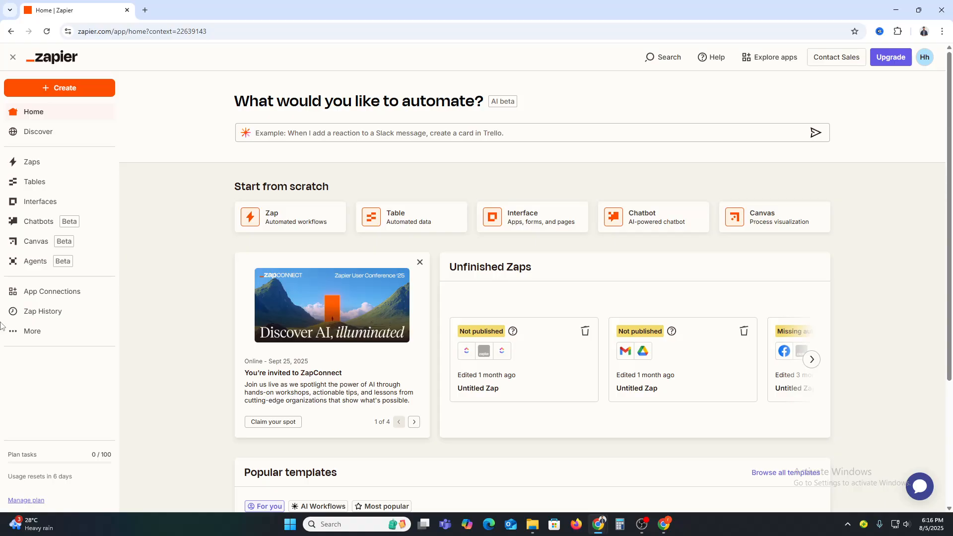
{"action": "left_click", "coordinate": [18, 171]}
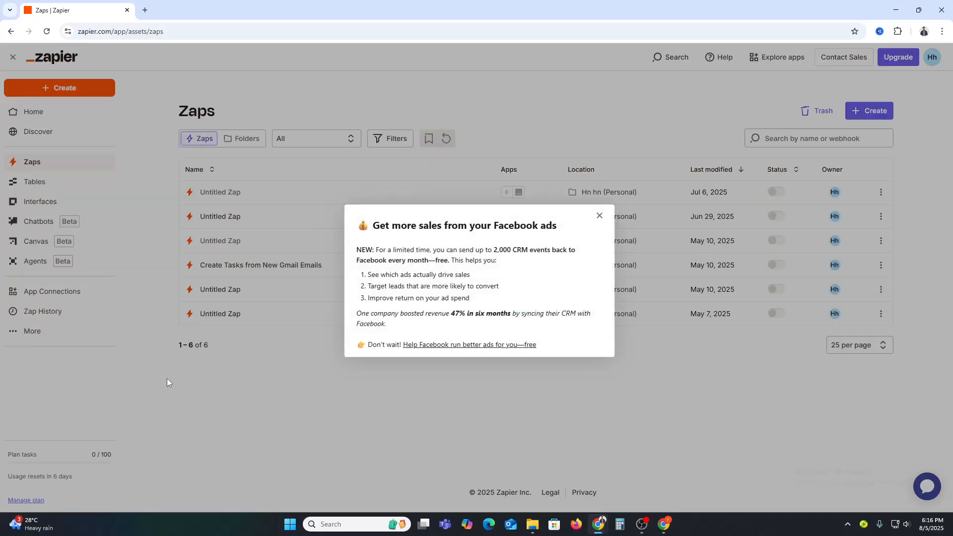
{"action": "left_click", "coordinate": [599, 217]}
{"action": "left_click", "coordinate": [69, 292]}
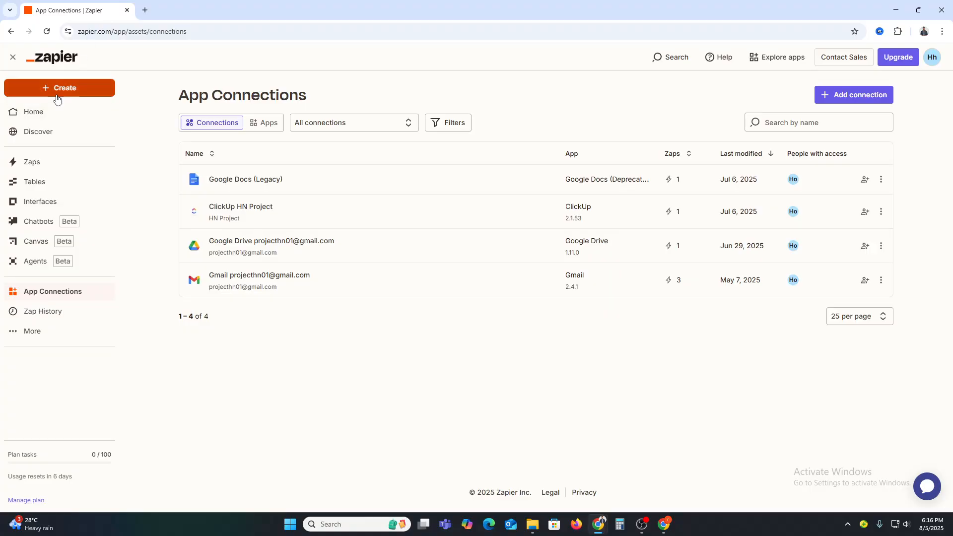
{"action": "left_click", "coordinate": [29, 117]}
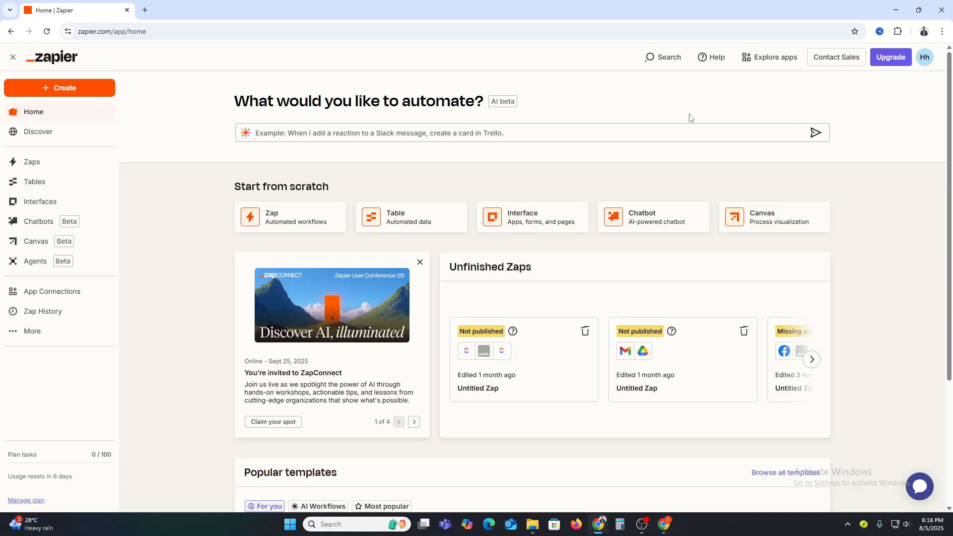
Create a new Zap from scratch and choose Gmail as the trigger app.
{"action": "left_click", "coordinate": [52, 89]}
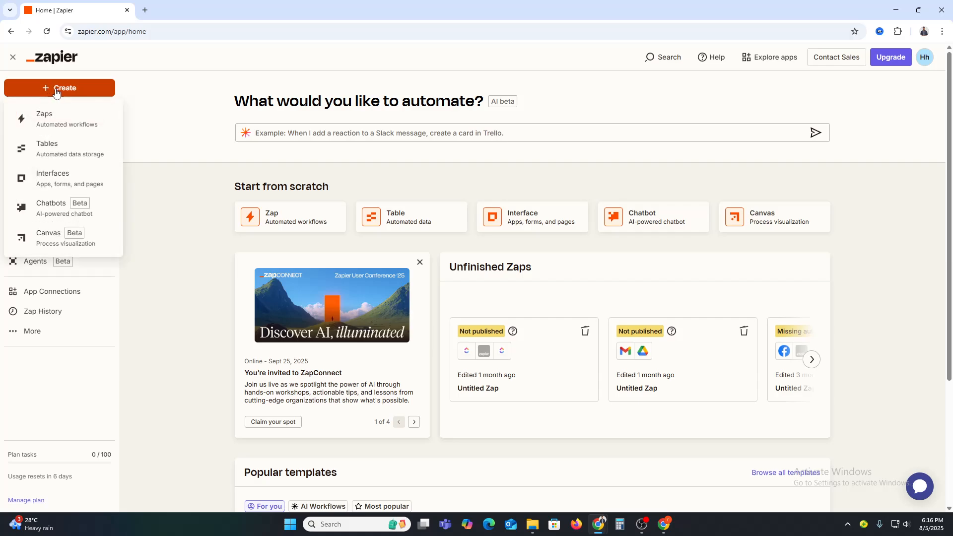
{"action": "left_click", "coordinate": [65, 120]}
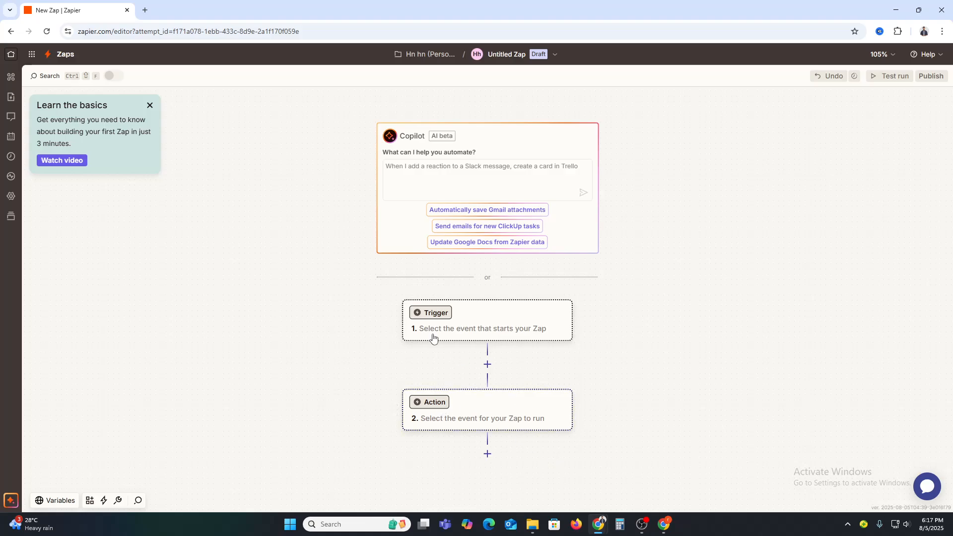
{"action": "left_click", "coordinate": [440, 319]}
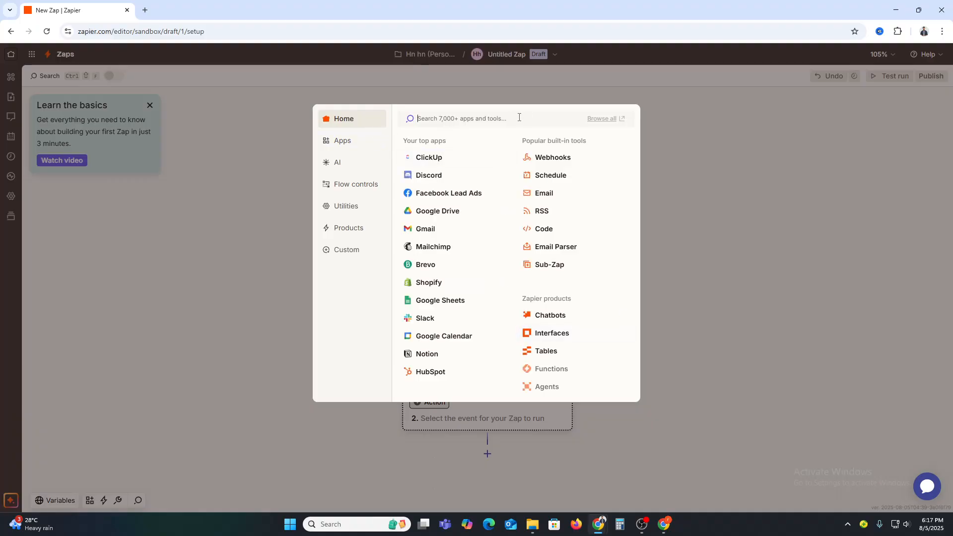
{"action": "type", "text": "gmail"}
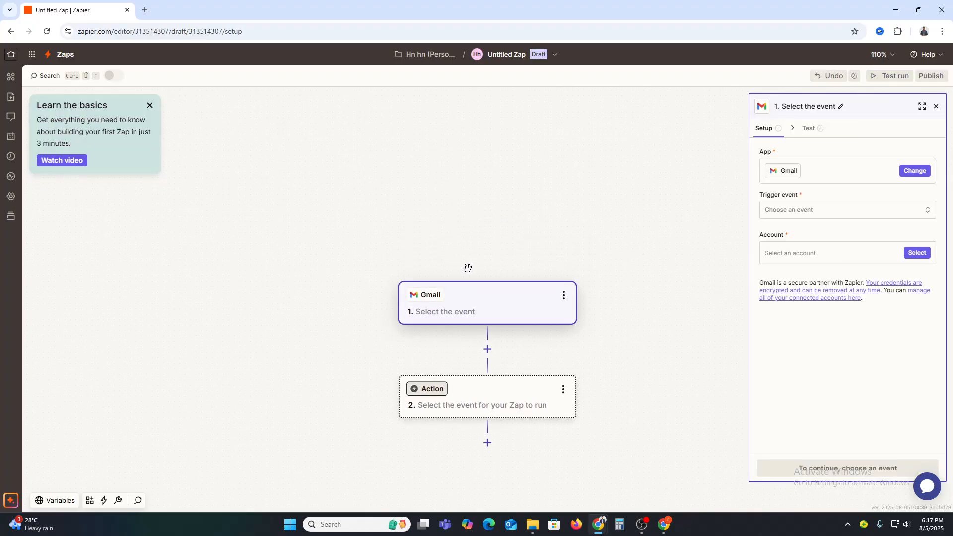
Set the Gmail trigger event to New Attachment with the already connected Gmail account, and continue to its configuration.
{"action": "left_click", "coordinate": [829, 209]}
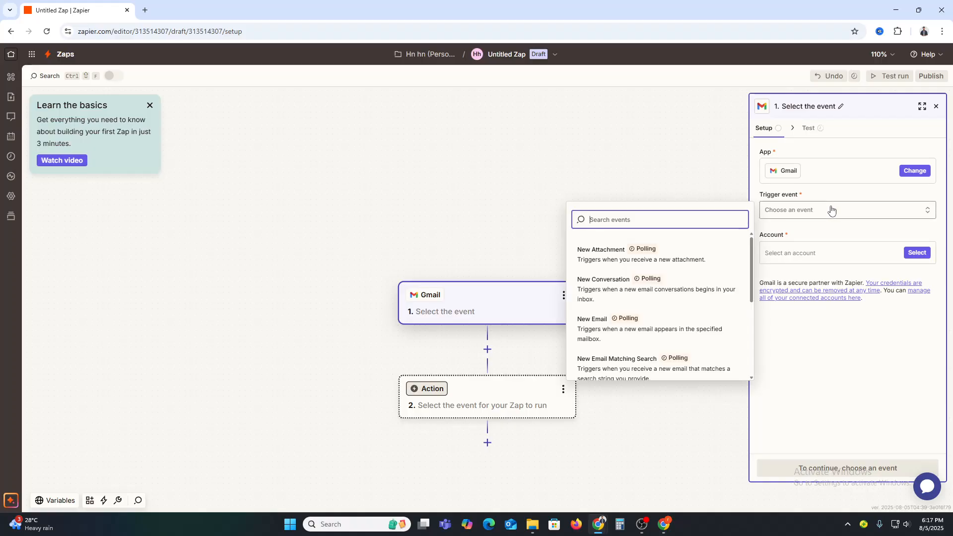
{"action": "left_click", "coordinate": [591, 251]}
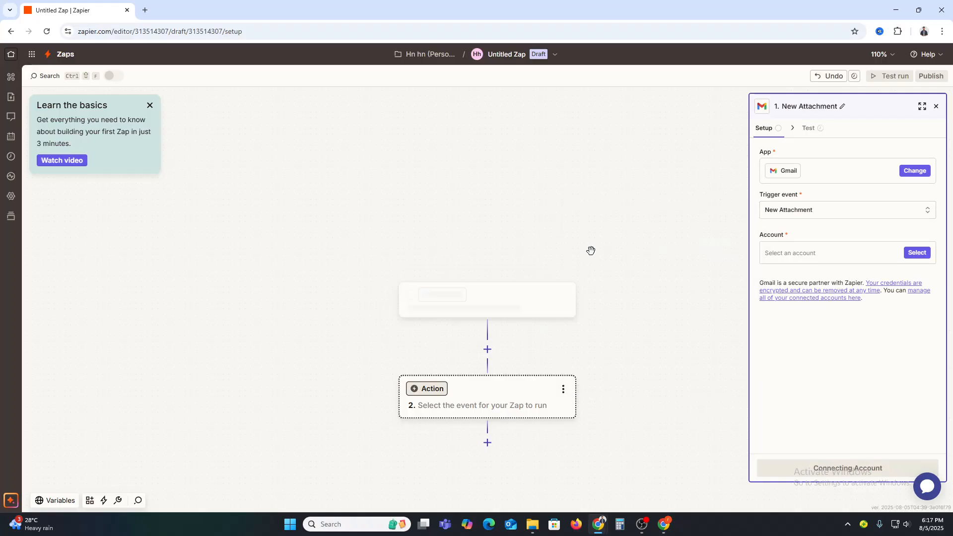
{"action": "left_click", "coordinate": [864, 256]}
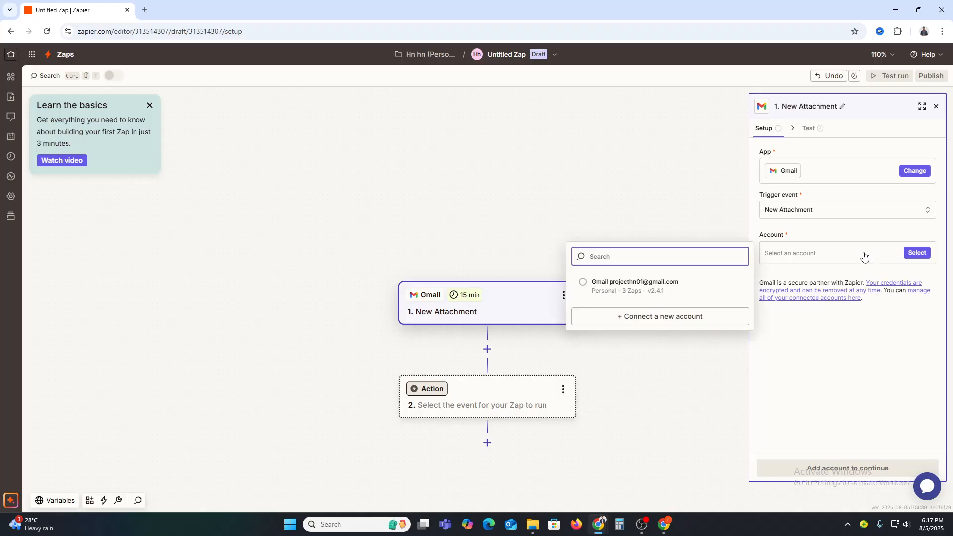
{"action": "left_click", "coordinate": [618, 287]}
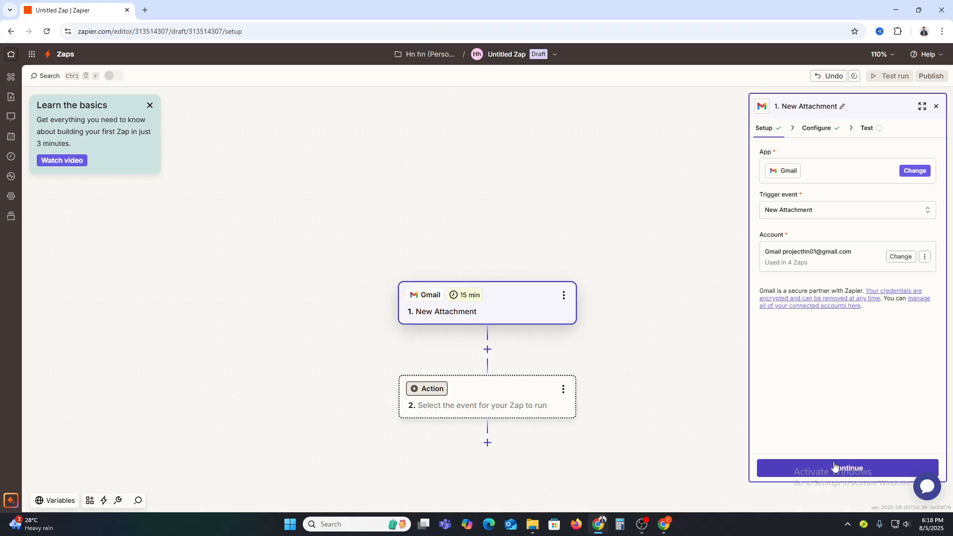
{"action": "left_click", "coordinate": [836, 467]}
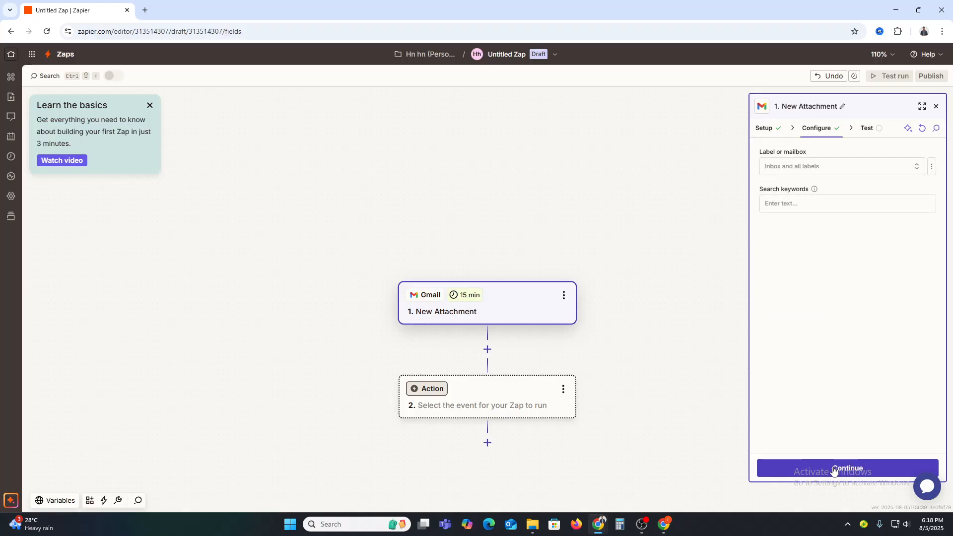
Set the trigger's label or mailbox to INBOX, leave the search keywords empty, and continue to testing.
{"action": "left_click", "coordinate": [802, 165]}
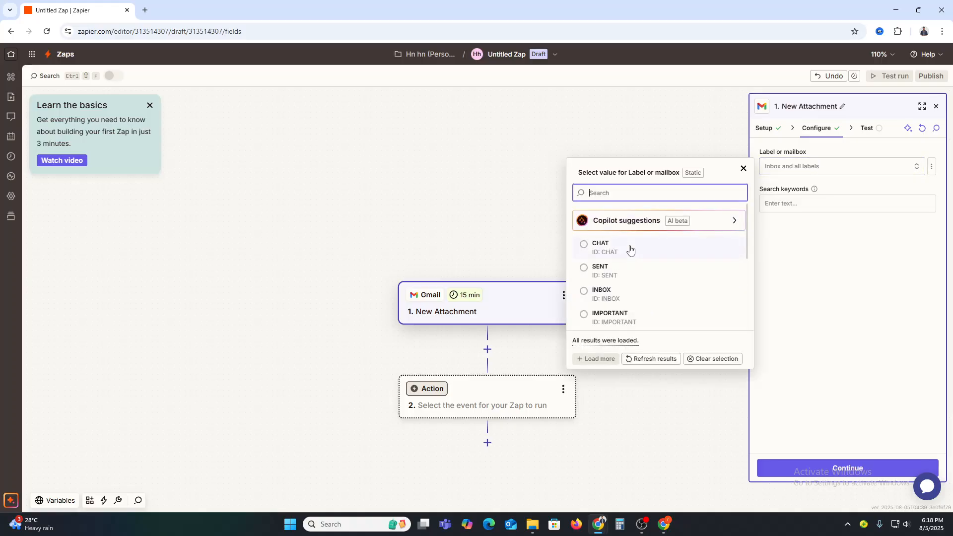
{"action": "left_click", "coordinate": [624, 296]}
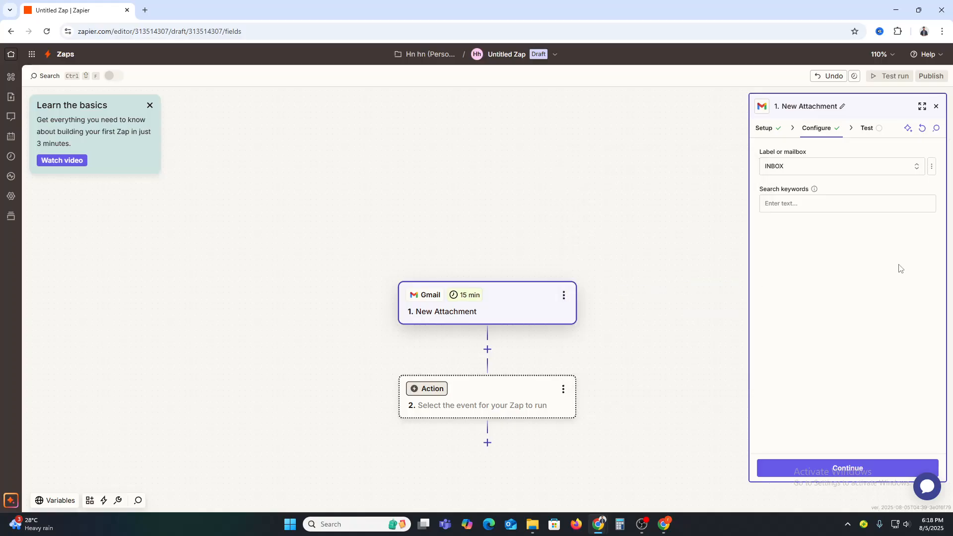
{"action": "left_click", "coordinate": [815, 204]}
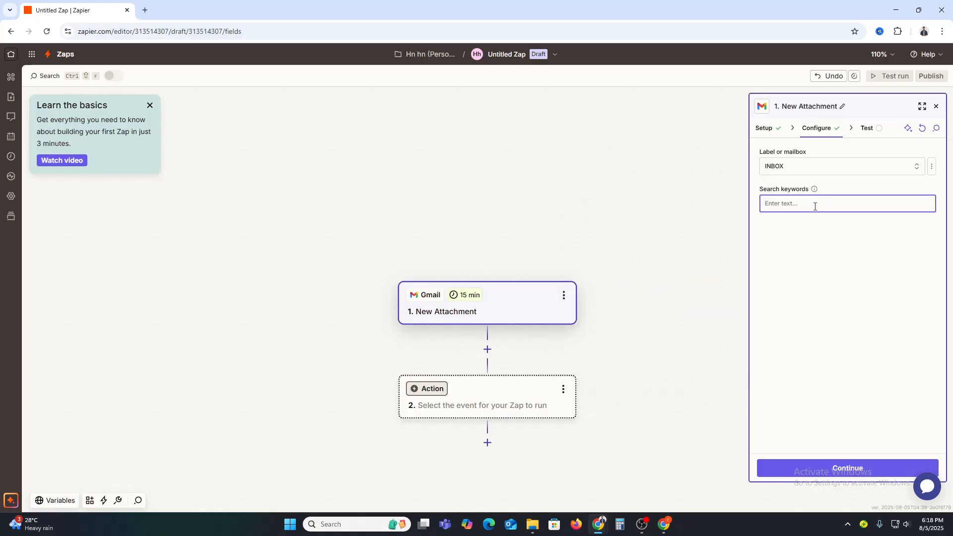
{"action": "left_click", "coordinate": [851, 468]}
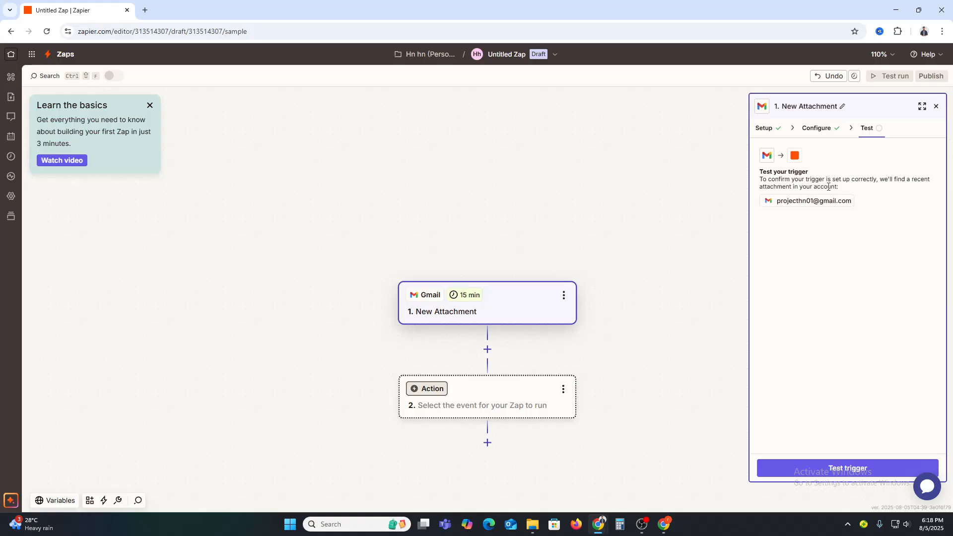
Test the Gmail trigger, skip the test to use the example attachment, and continue to the action step.
{"action": "left_click", "coordinate": [849, 468]}
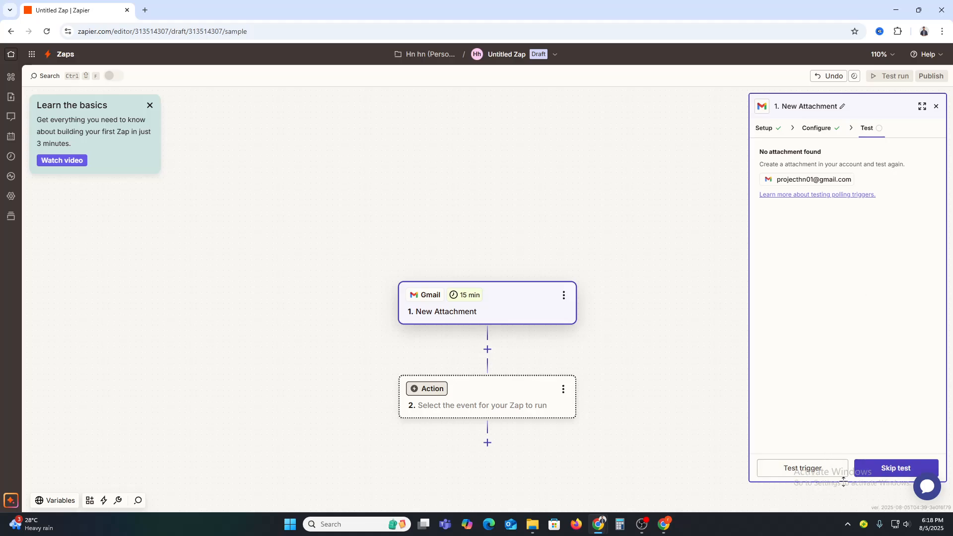
{"action": "left_click", "coordinate": [804, 471]}
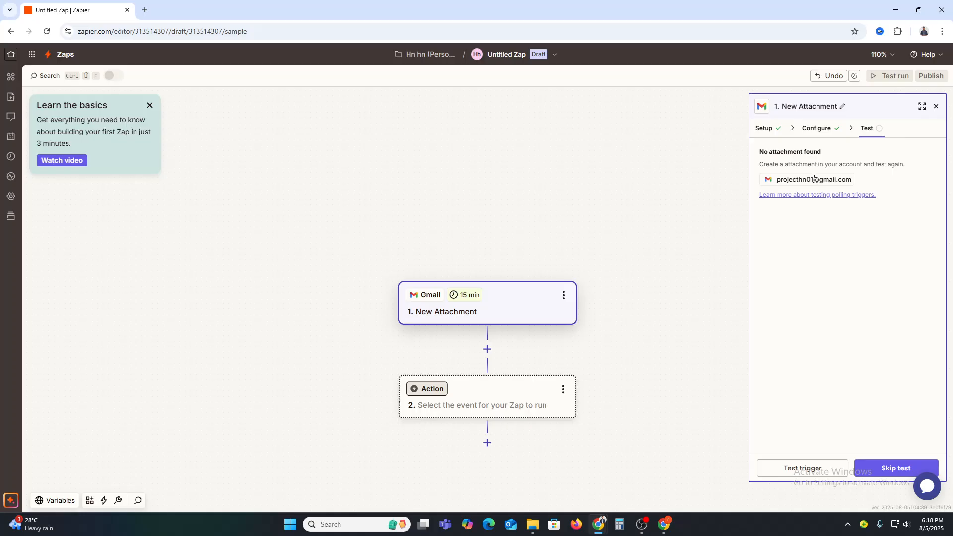
{"action": "left_click", "coordinate": [892, 474]}
{"action": "left_click", "coordinate": [892, 474]}
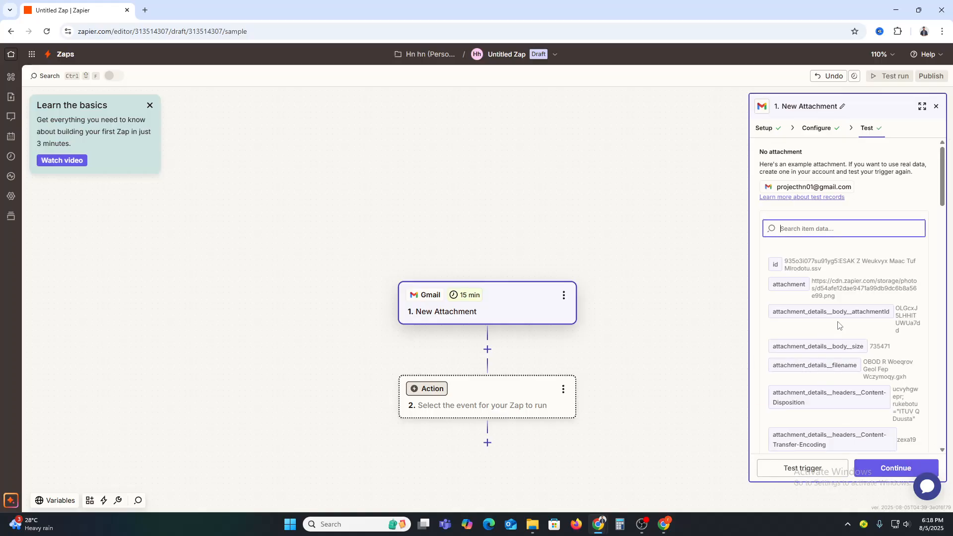
{"action": "scroll", "coordinate": [836, 380], "scroll_direction": "down", "scroll_amount": 15}
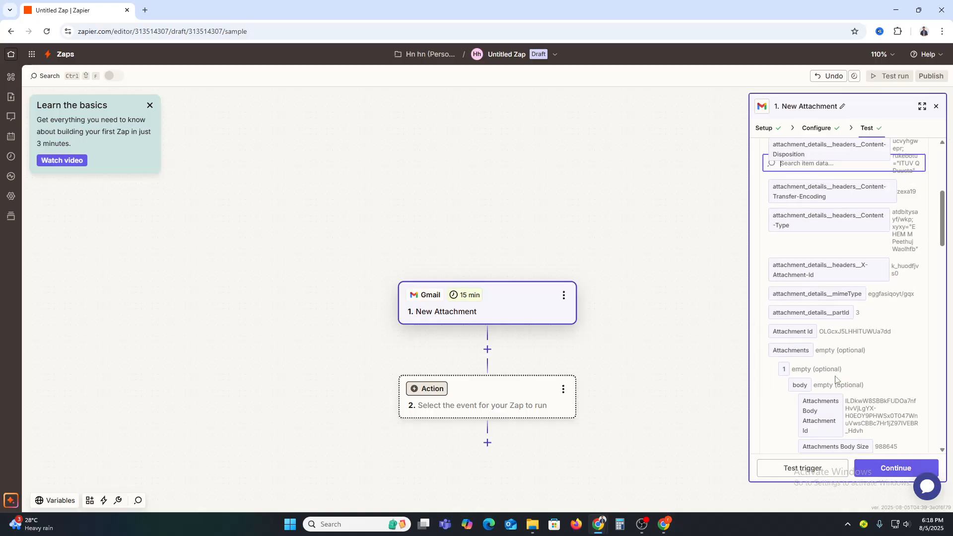
{"action": "left_click", "coordinate": [897, 474]}
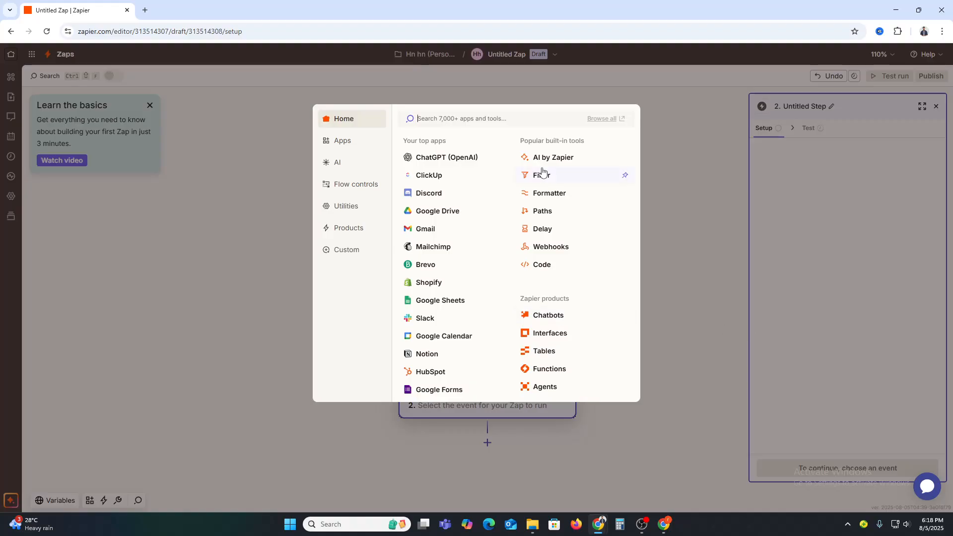
Choose Google Drive as the action app and set its action event to Upload File.
{"action": "type", "text": "goog"}
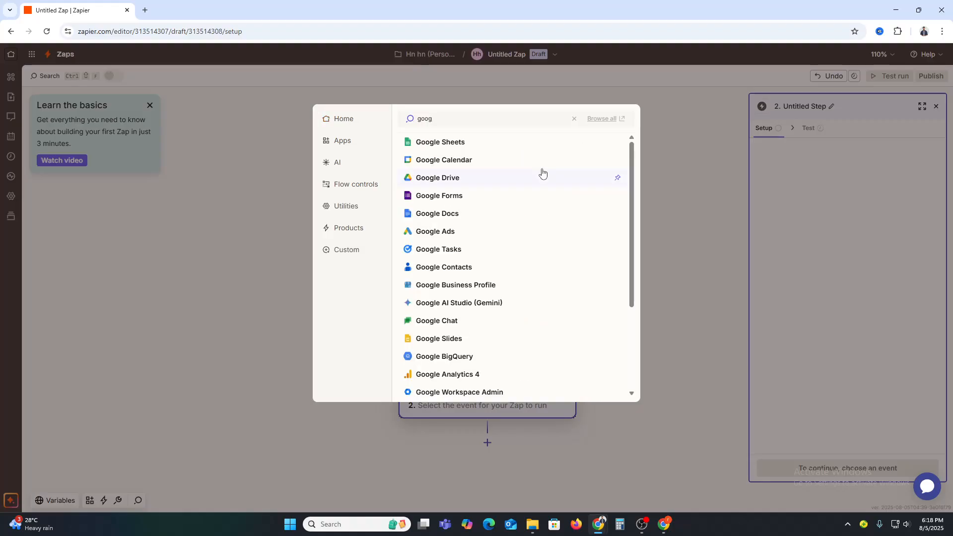
{"action": "left_click", "coordinate": [464, 179]}
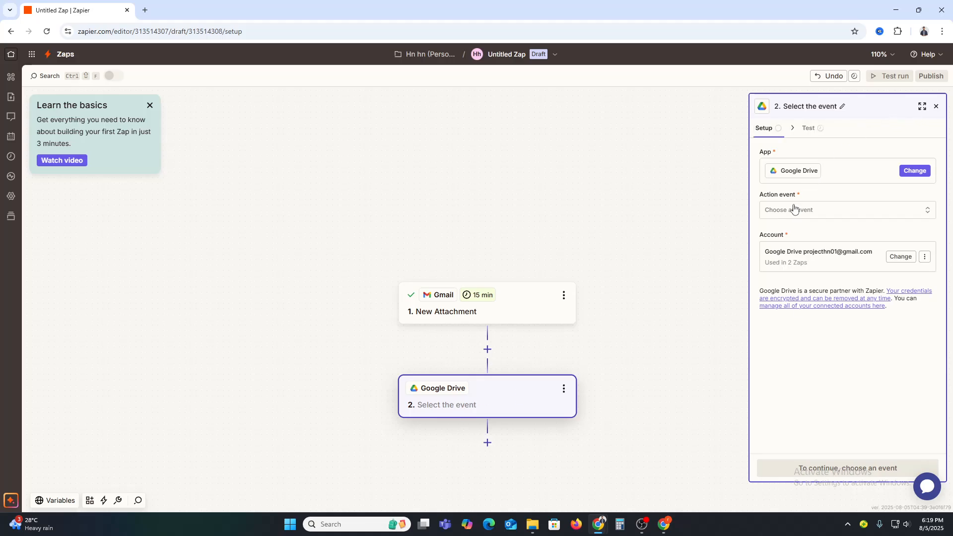
{"action": "left_click", "coordinate": [821, 214]}
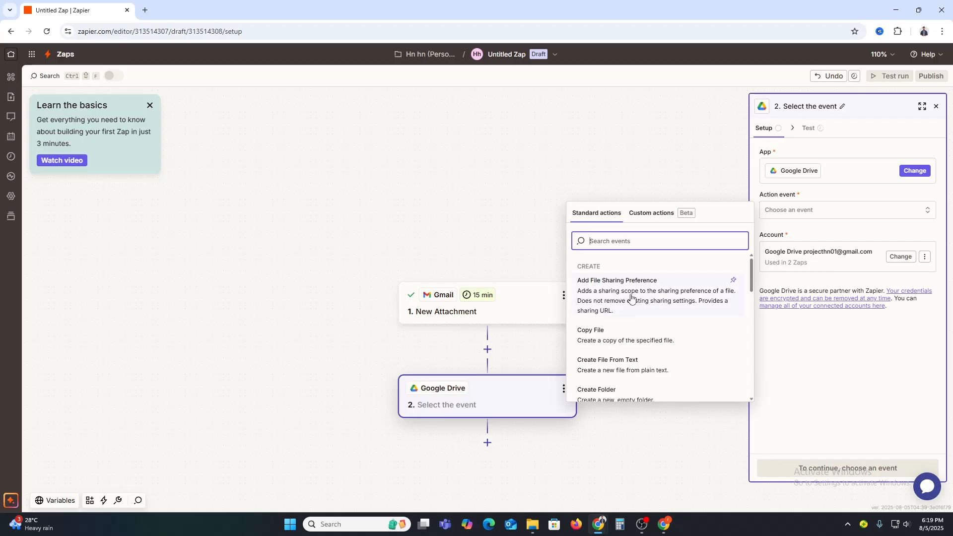
{"action": "scroll", "coordinate": [640, 337], "scroll_direction": "down", "scroll_amount": 3}
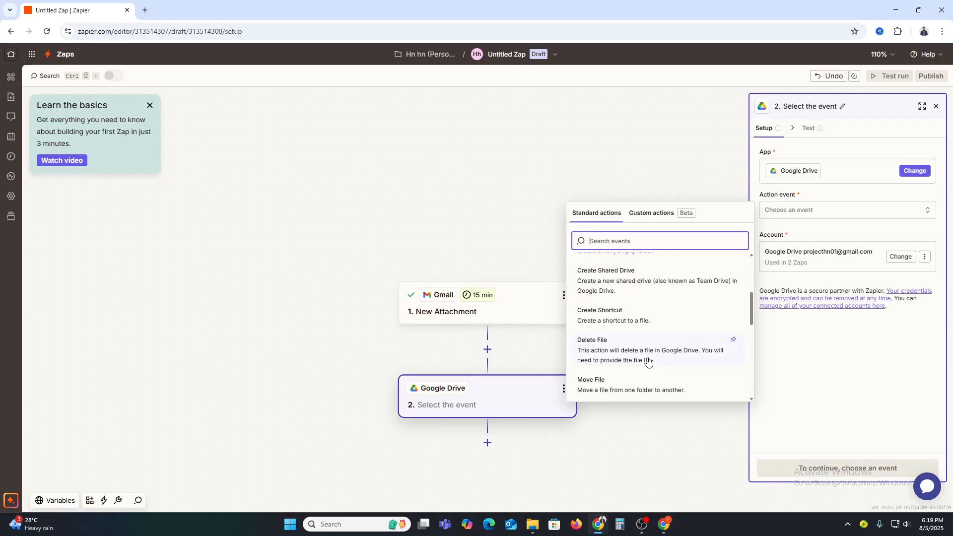
{"action": "scroll", "coordinate": [648, 361], "scroll_direction": "down", "scroll_amount": 2}
{"action": "scroll", "coordinate": [641, 343], "scroll_direction": "up", "scroll_amount": 5}
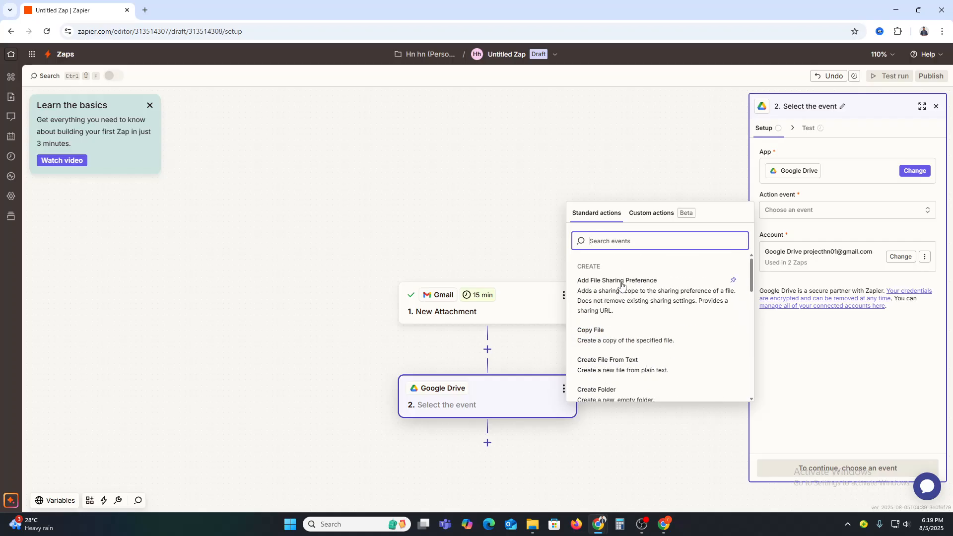
{"action": "type", "text": "up"}
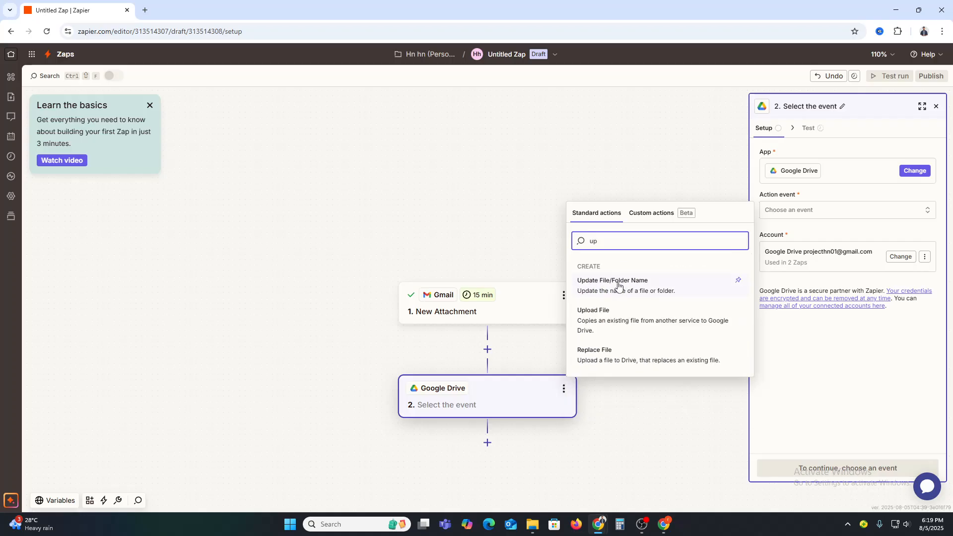
{"action": "left_click", "coordinate": [610, 324]}
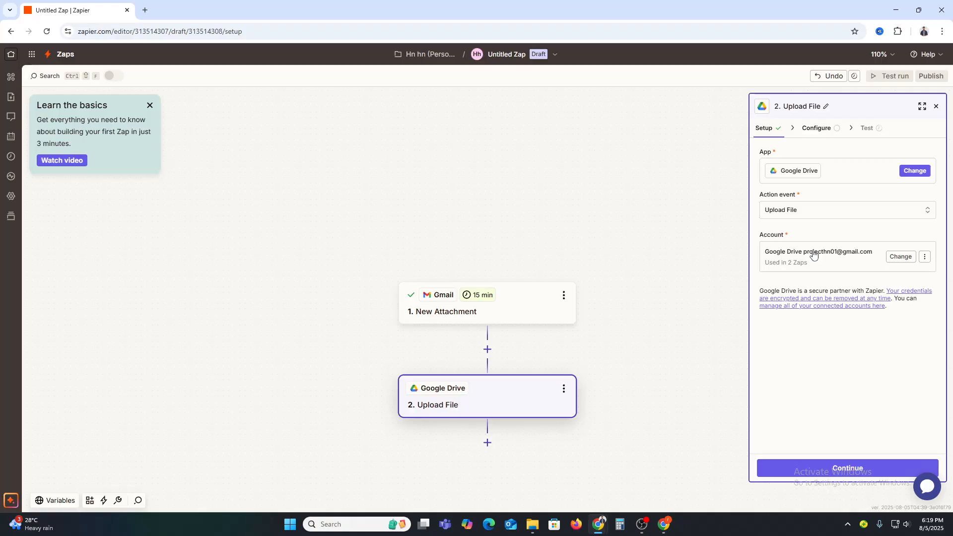
Continue with the connected Google Drive account, and set the upload destination to the HTML folder in My Google Drive.
{"action": "left_click", "coordinate": [850, 469]}
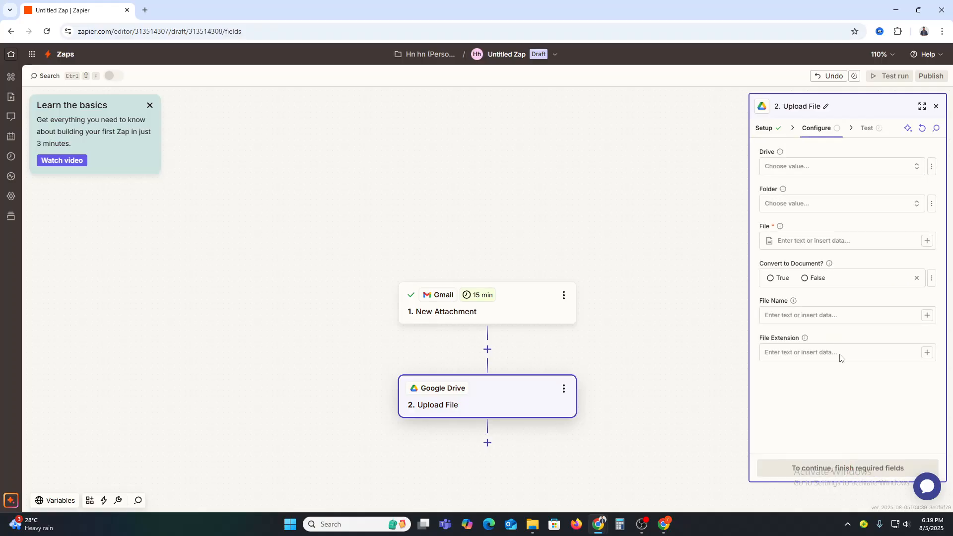
{"action": "left_click", "coordinate": [804, 171]}
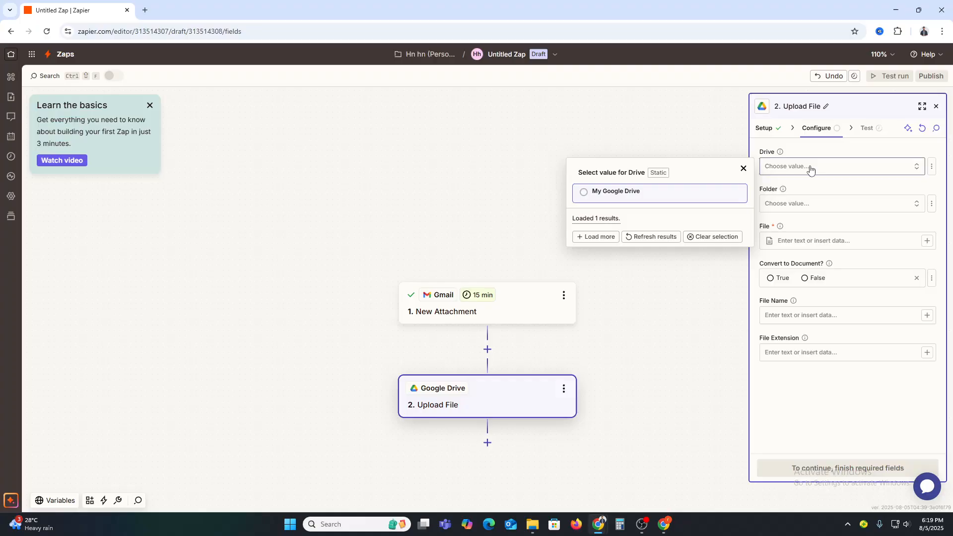
{"action": "left_click", "coordinate": [627, 198]}
{"action": "left_click", "coordinate": [803, 206]}
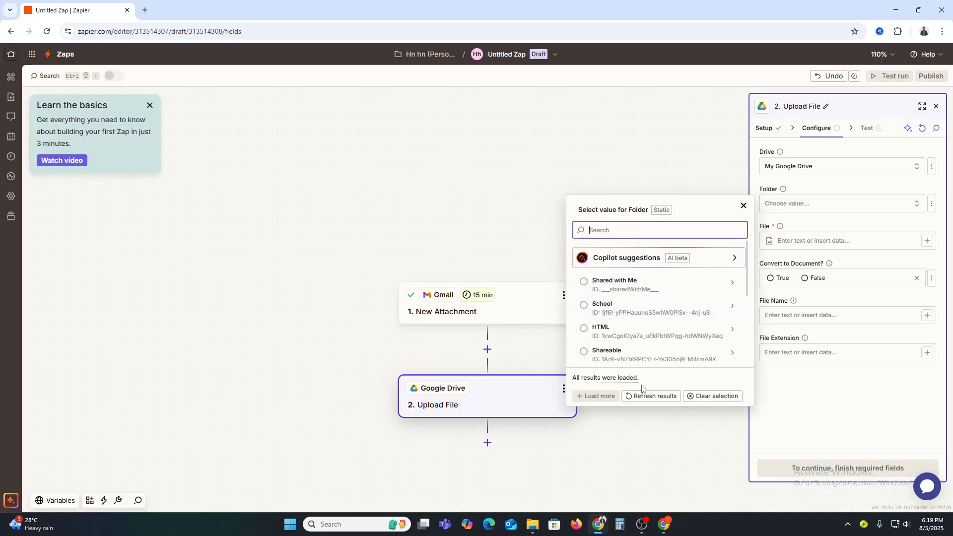
{"action": "scroll", "coordinate": [673, 308], "scroll_direction": "down", "scroll_amount": 2}
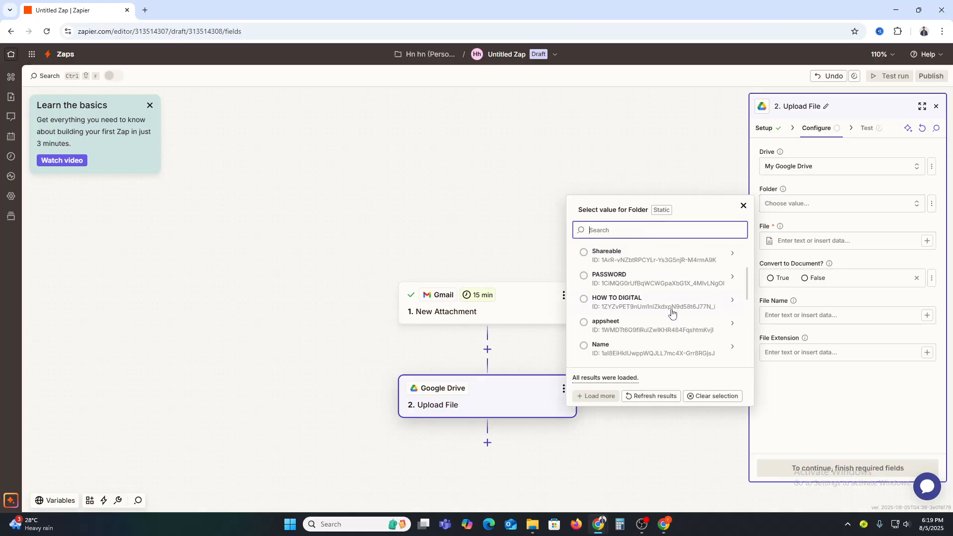
{"action": "scroll", "coordinate": [656, 334], "scroll_direction": "down", "scroll_amount": 4}
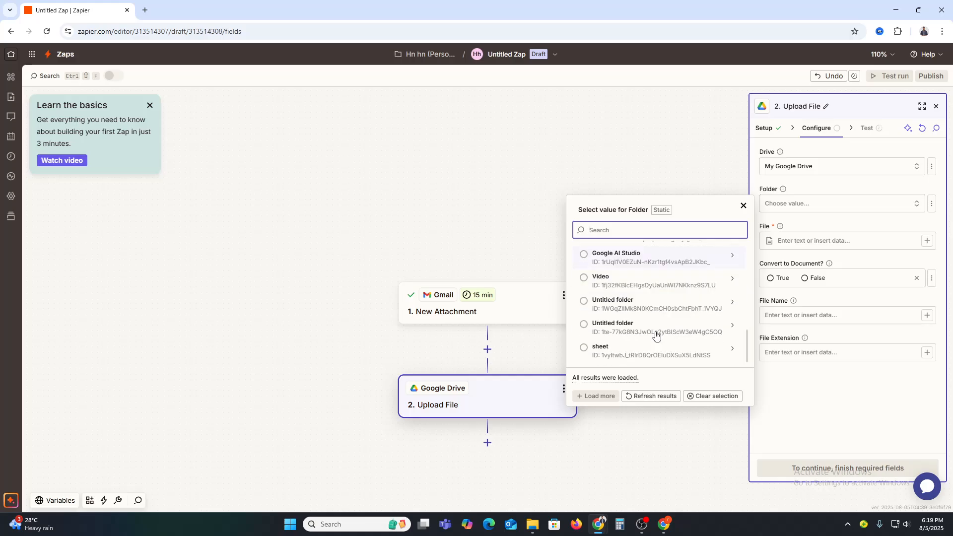
{"action": "scroll", "coordinate": [656, 333], "scroll_direction": "up", "scroll_amount": 6}
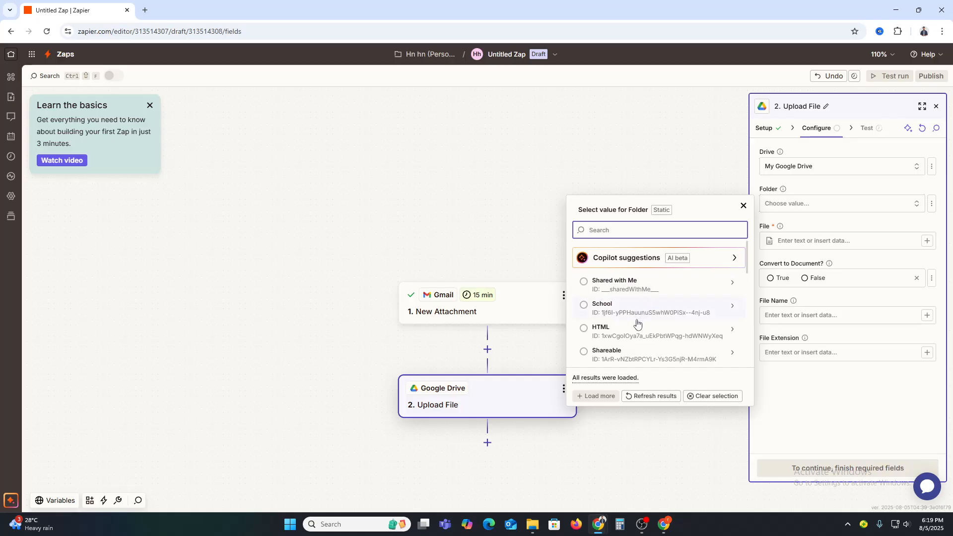
{"action": "left_click", "coordinate": [628, 340]}
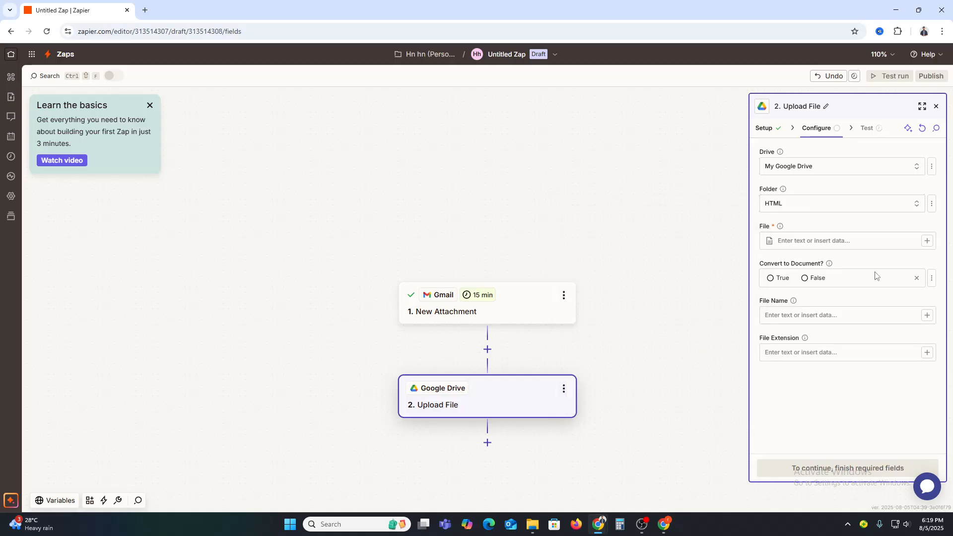
Set Convert to Document to True for the upload, leaving the file name and file extension empty.
{"action": "left_click", "coordinate": [854, 244]}
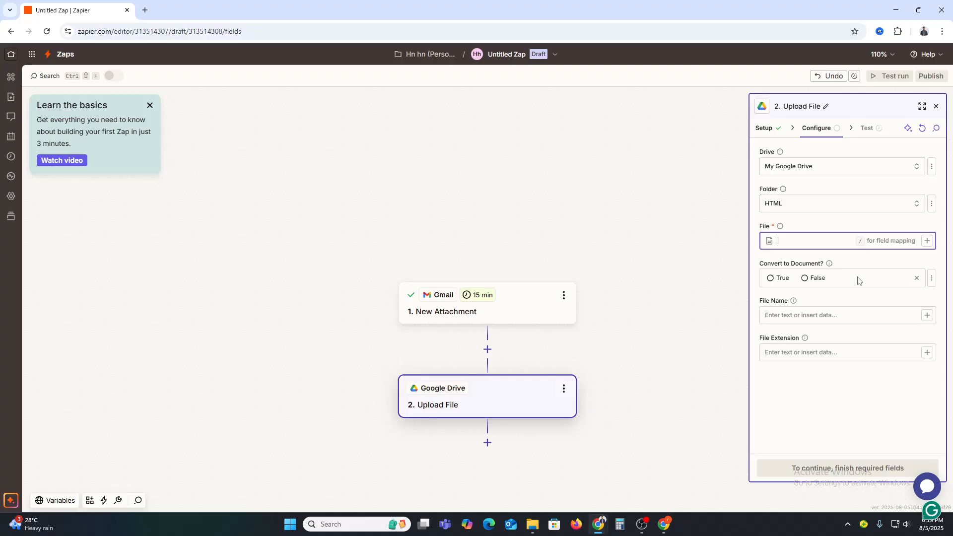
{"action": "left_click", "coordinate": [771, 278]}
{"action": "left_click", "coordinate": [795, 321]}
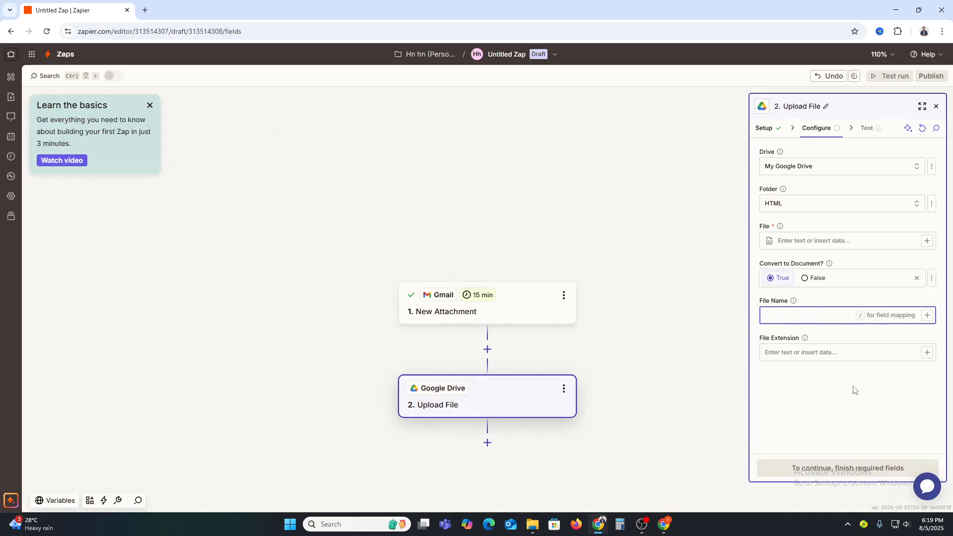
{"action": "key", "text": "Tab"}
{"action": "left_click", "coordinate": [808, 409]}
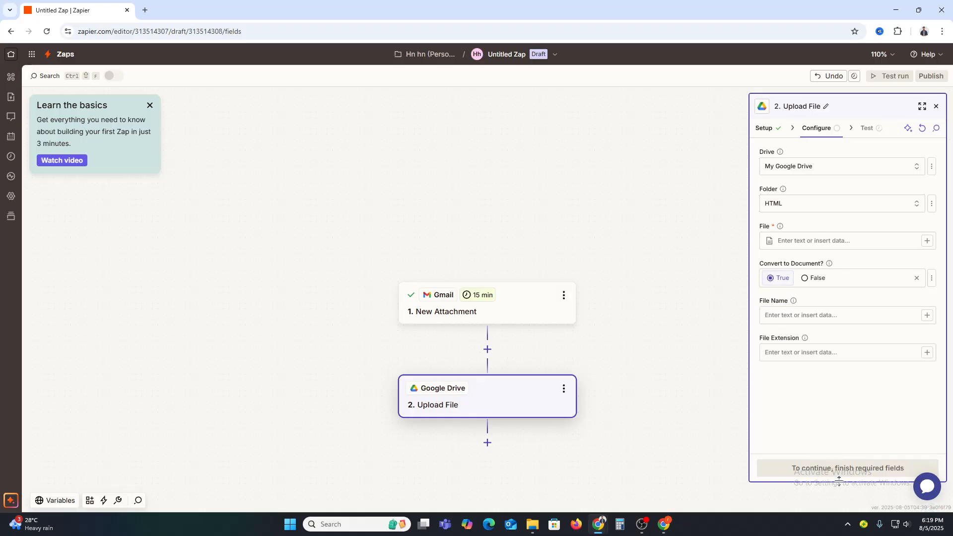
{"action": "left_click", "coordinate": [799, 352]}
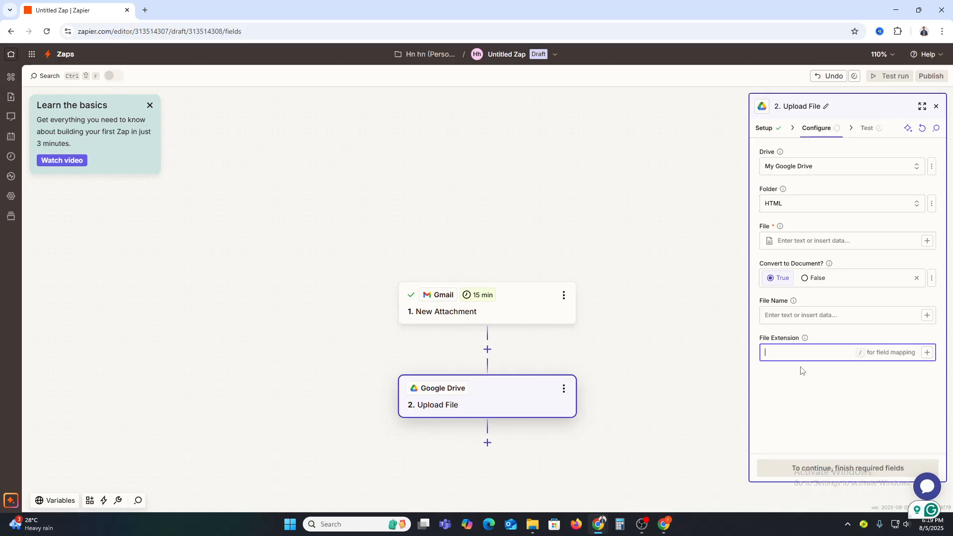
Enter a first name as the sample text in the upload action's required File field.
{"action": "left_click", "coordinate": [805, 242]}
{"action": "left_click", "coordinate": [840, 436]}
{"action": "left_click", "coordinate": [820, 240]}
{"action": "type", "text": "mahim"}
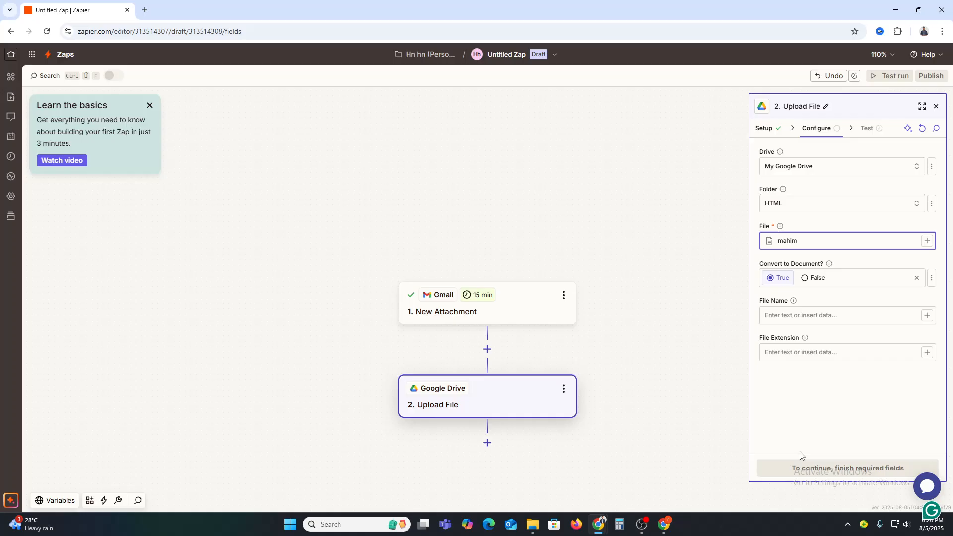
{"action": "left_click", "coordinate": [817, 431]}
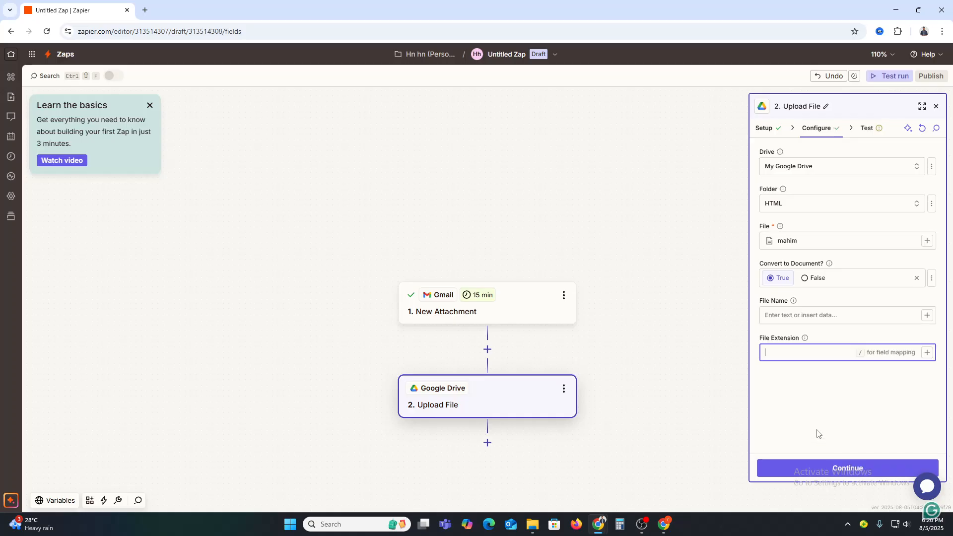
Continue to testing, run the Upload File test, and review its output data.
{"action": "left_click", "coordinate": [839, 469]}
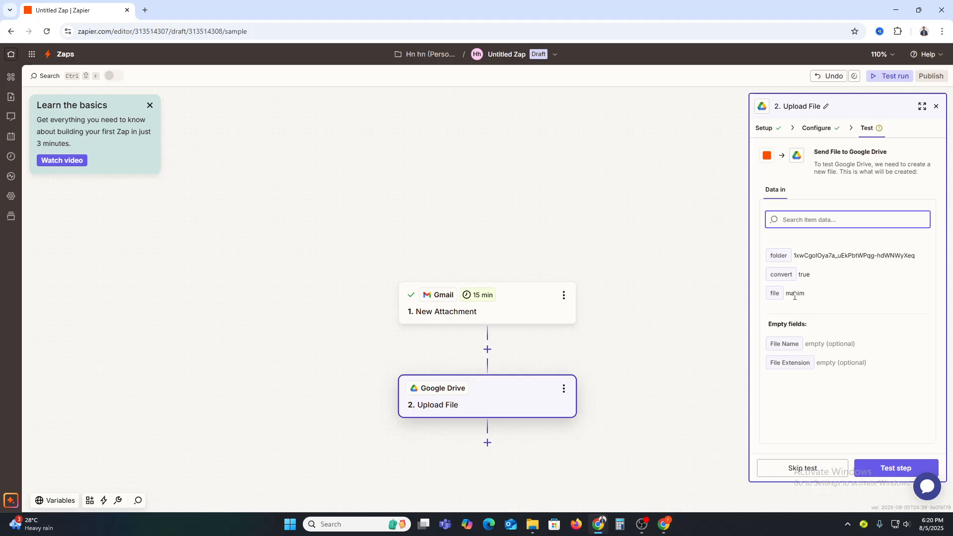
{"action": "left_click", "coordinate": [882, 474]}
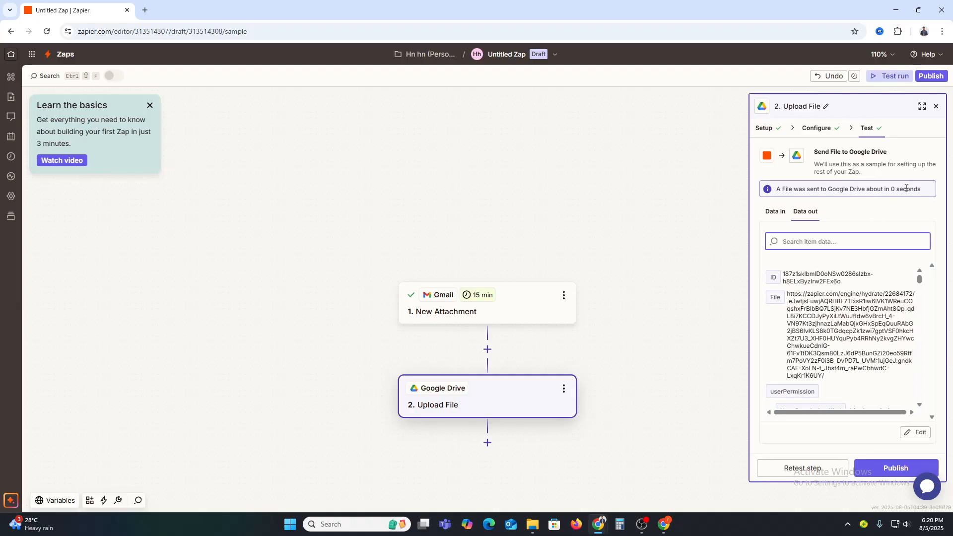
{"action": "scroll", "coordinate": [845, 338], "scroll_direction": "down", "scroll_amount": 5}
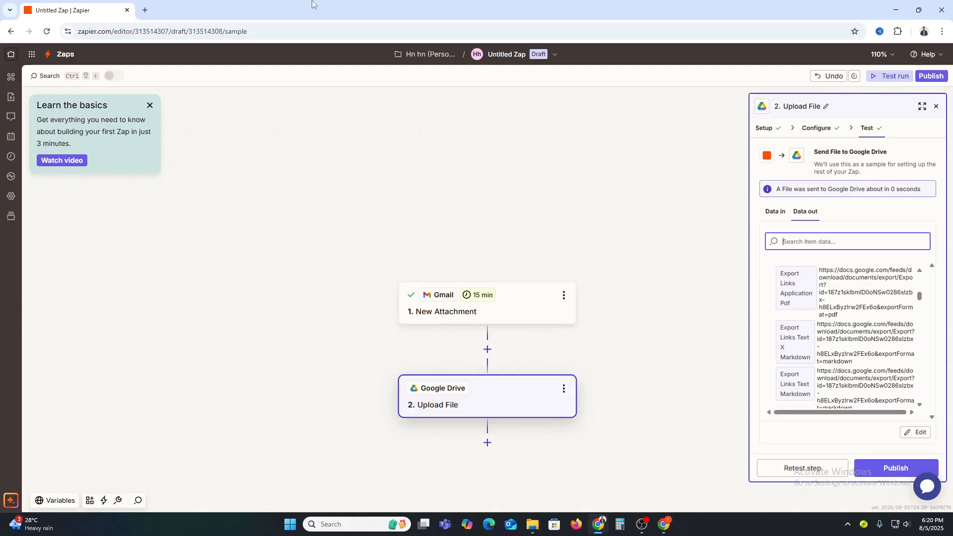
Open Google Drive in a new browser tab and check the HTML folder for the uploaded document, opening it.
{"action": "left_click", "coordinate": [145, 10]}
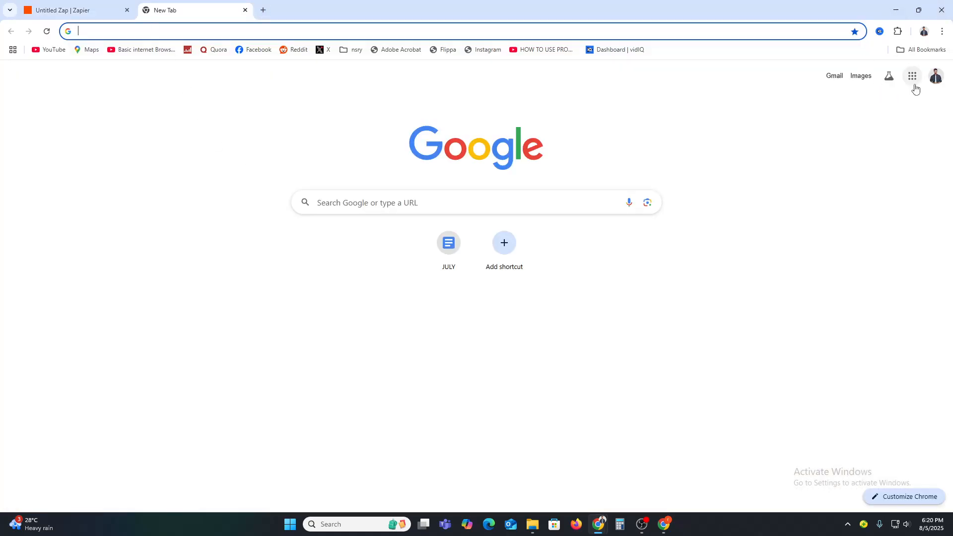
{"action": "left_click", "coordinate": [912, 75]}
{"action": "left_click", "coordinate": [862, 144]}
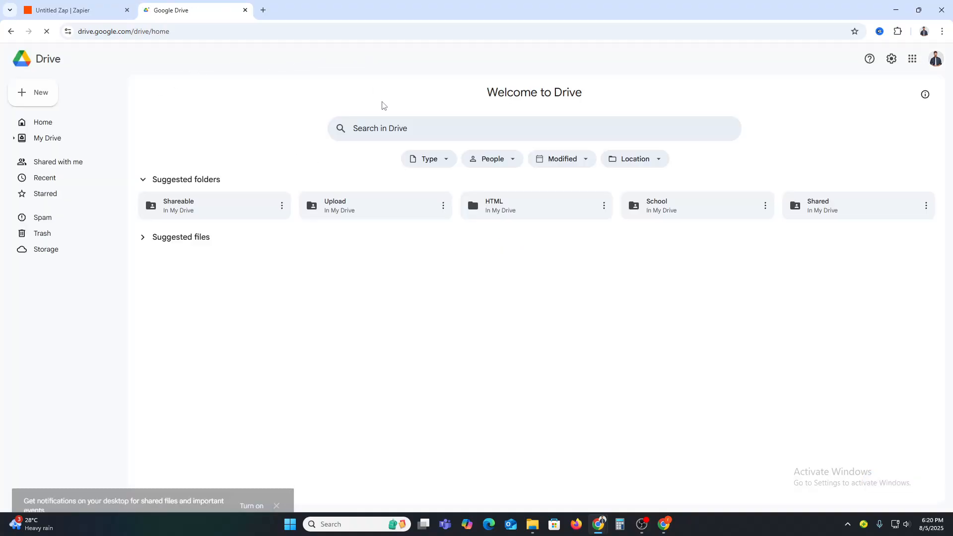
{"action": "left_click", "coordinate": [401, 127]}
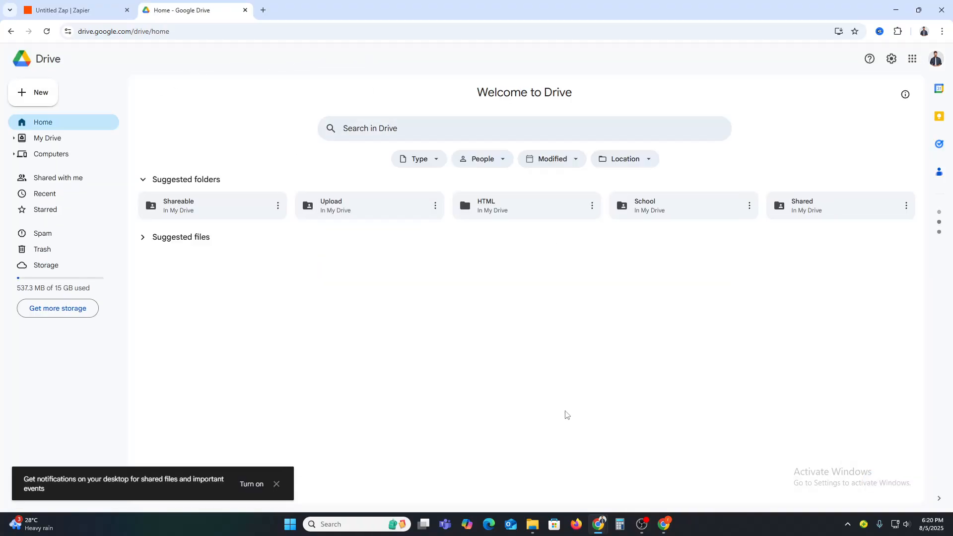
{"action": "left_click", "coordinate": [530, 211]}
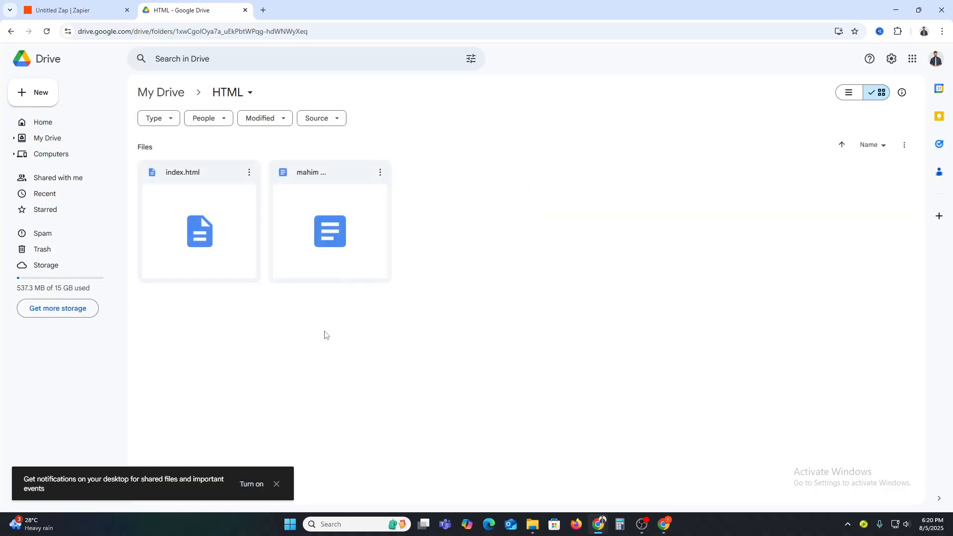
{"action": "double_click", "coordinate": [327, 208]}
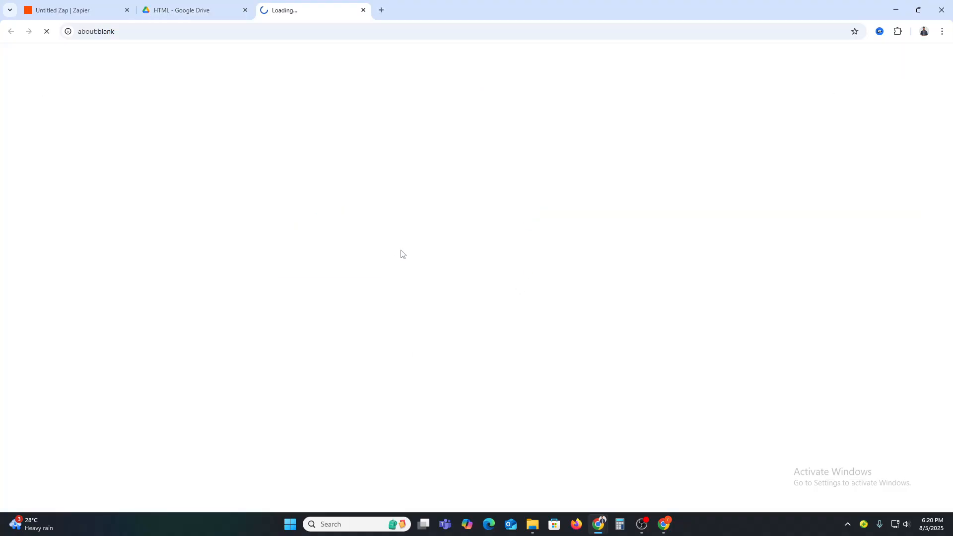
{"action": "left_click", "coordinate": [203, 2]}
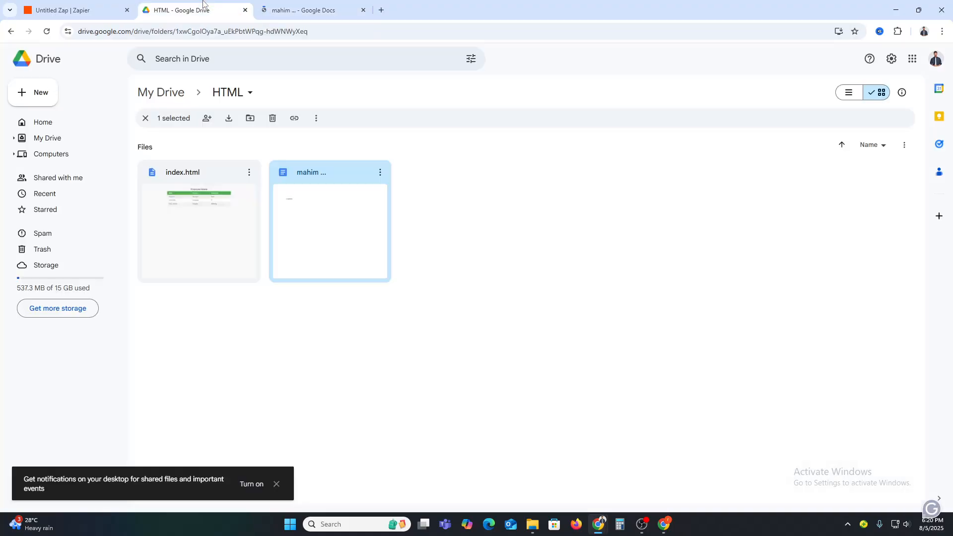
Return to the Zap in Zapier, publish it, and dismiss the publishing dialog.
{"action": "left_click", "coordinate": [57, 2]}
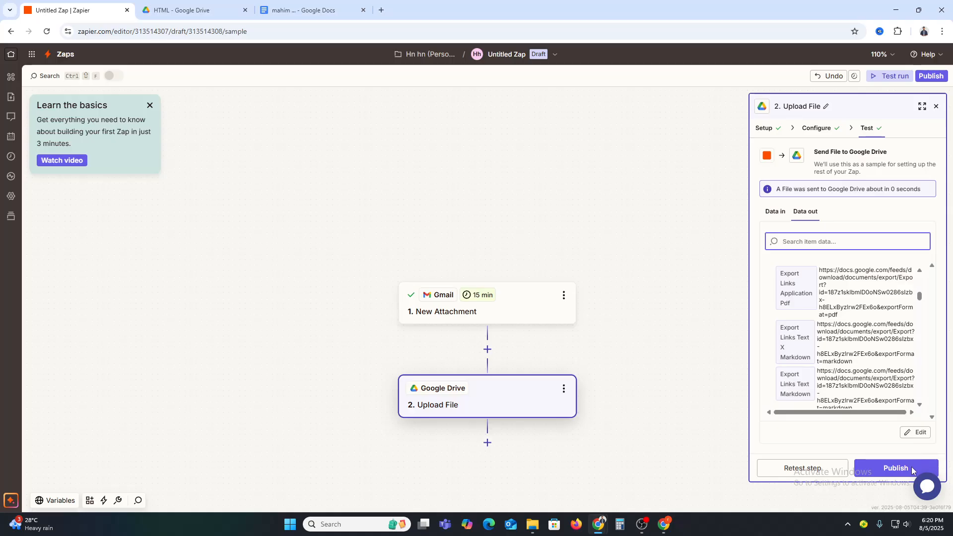
{"action": "left_click", "coordinate": [885, 472]}
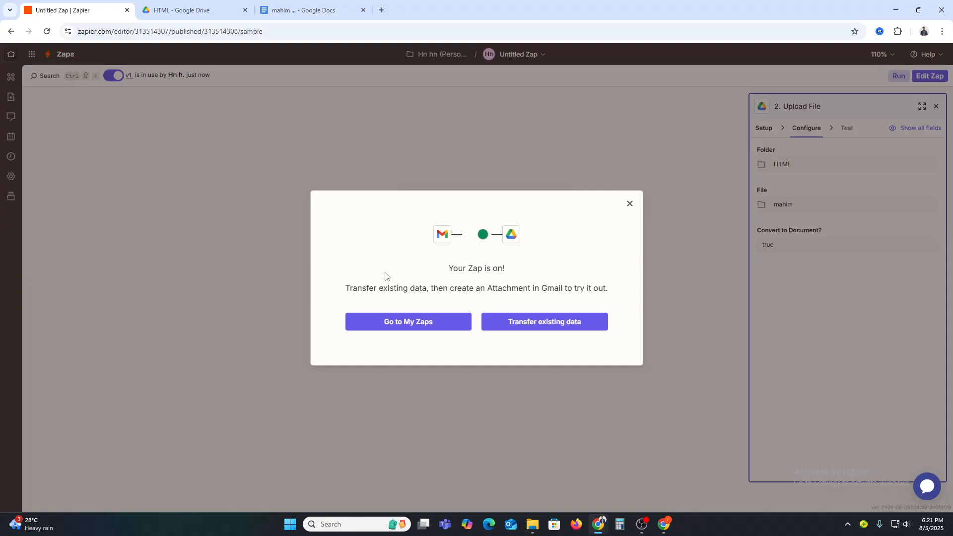
{"action": "left_click", "coordinate": [426, 326]}
{"action": "left_click", "coordinate": [630, 204]}
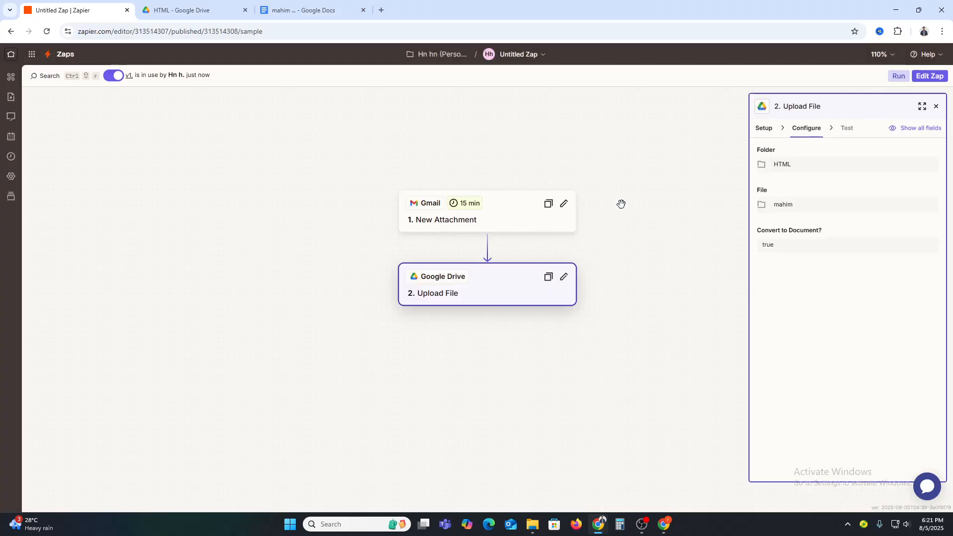
Browse Zapier's home page, use-case templates and app directory, and open the list of own Zaps.
{"action": "left_click", "coordinate": [11, 55]}
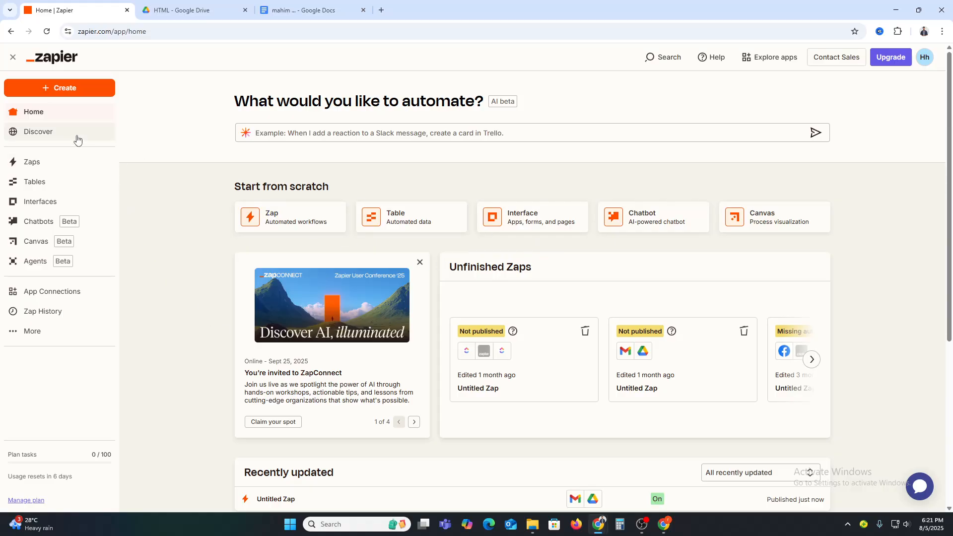
{"action": "left_click", "coordinate": [45, 135]}
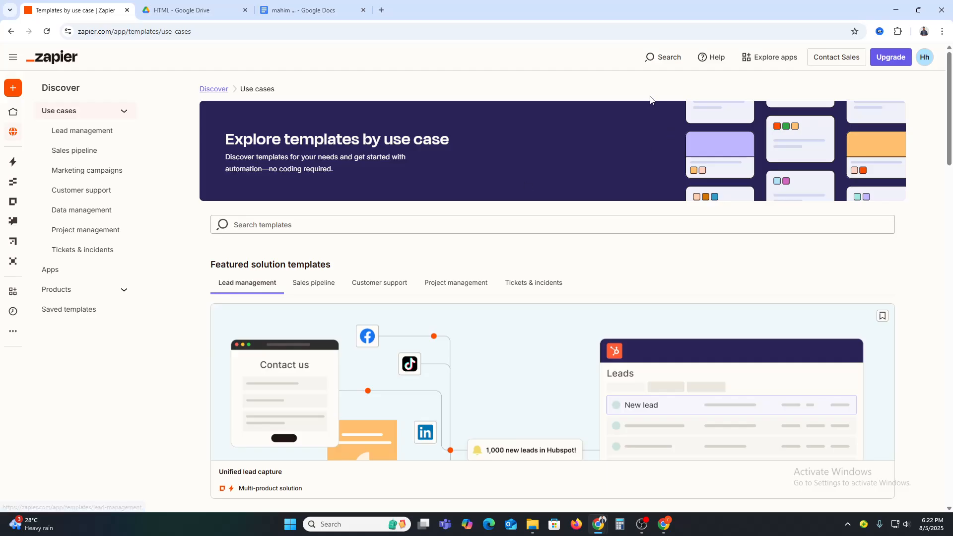
{"action": "left_click", "coordinate": [781, 62]}
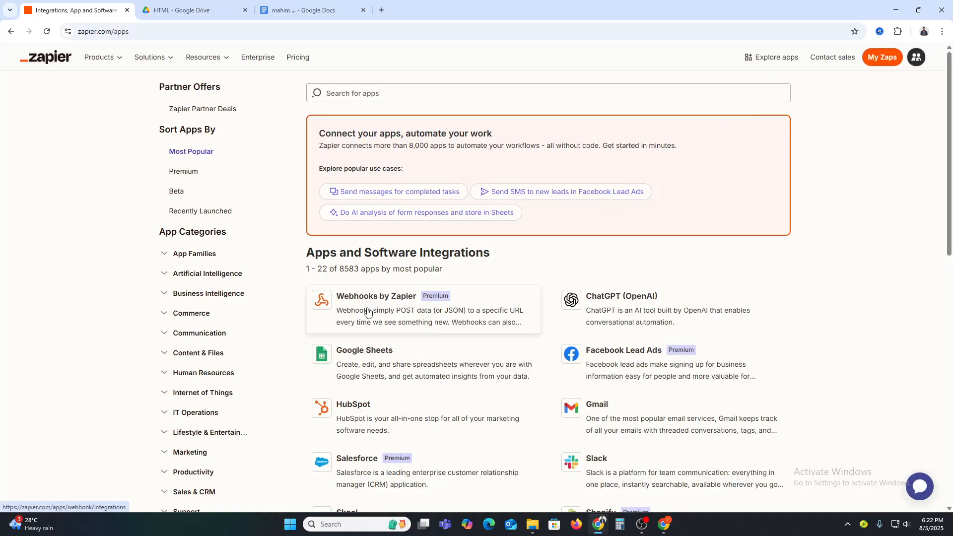
{"action": "left_click", "coordinate": [886, 59]}
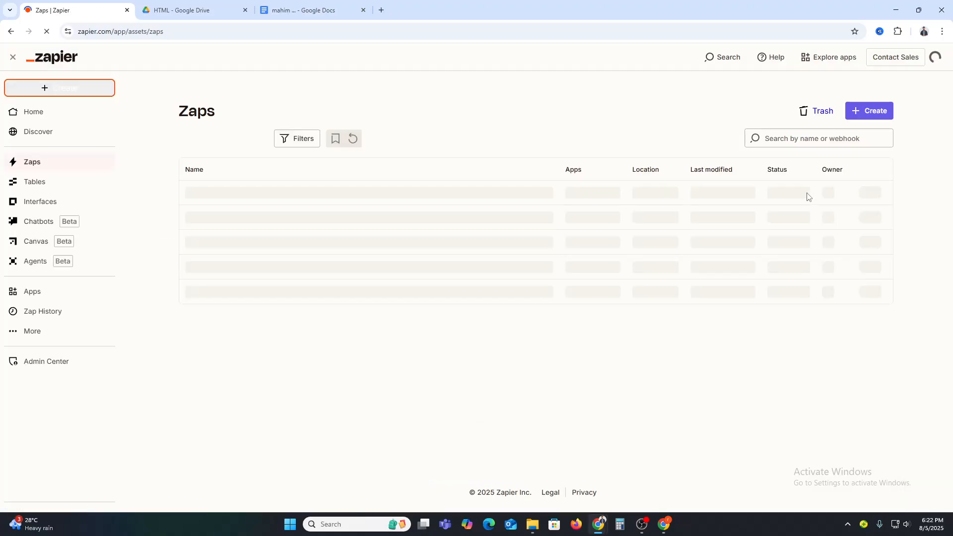